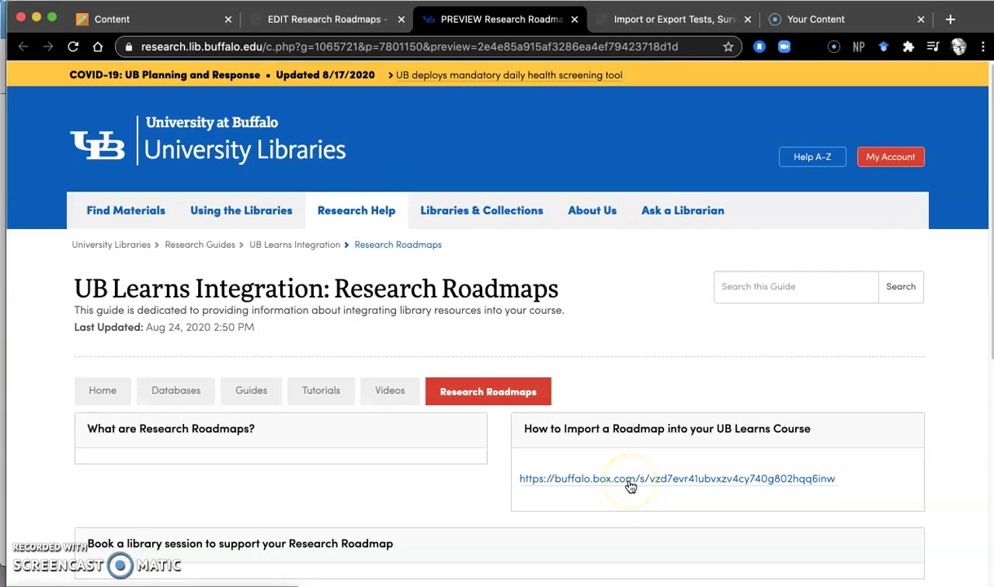
# - Open the roadmap's Box link, download "Research Roadmaps zip file - Social Sciences version.zip" and reveal the downloaded file in Finder
pyautogui.press('XF86AudioRaiseVolume')
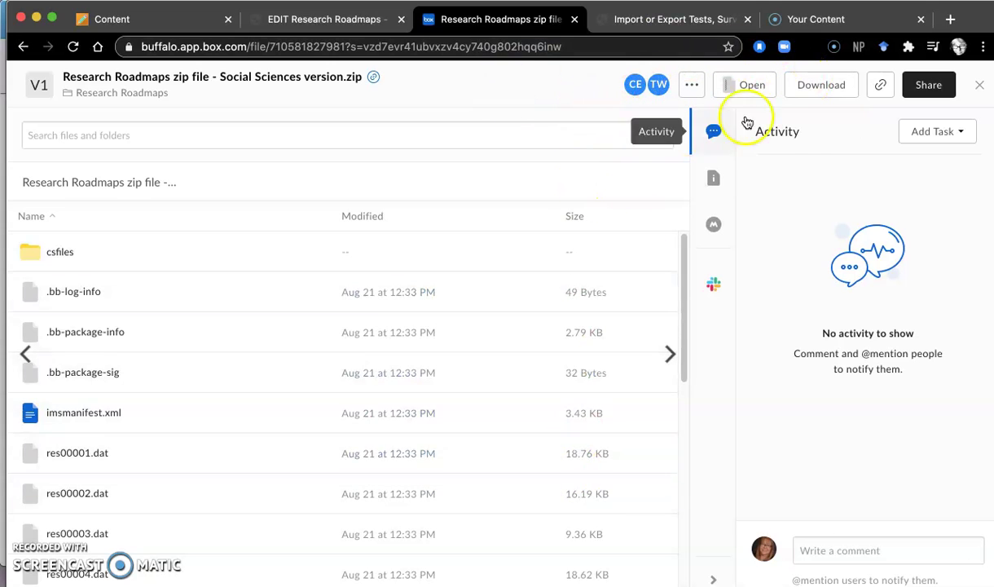
pyautogui.click(823, 95)
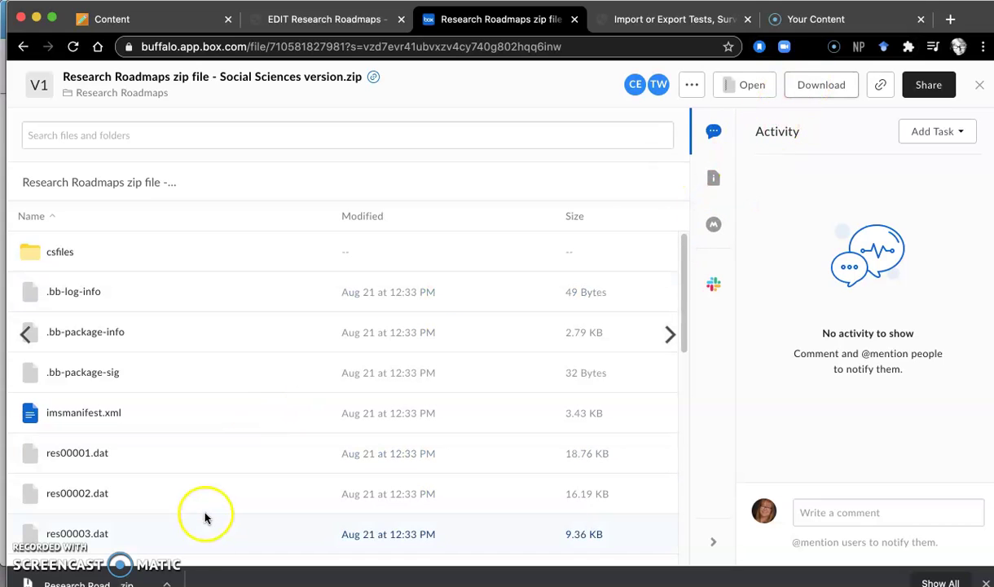
pyautogui.click(162, 583)
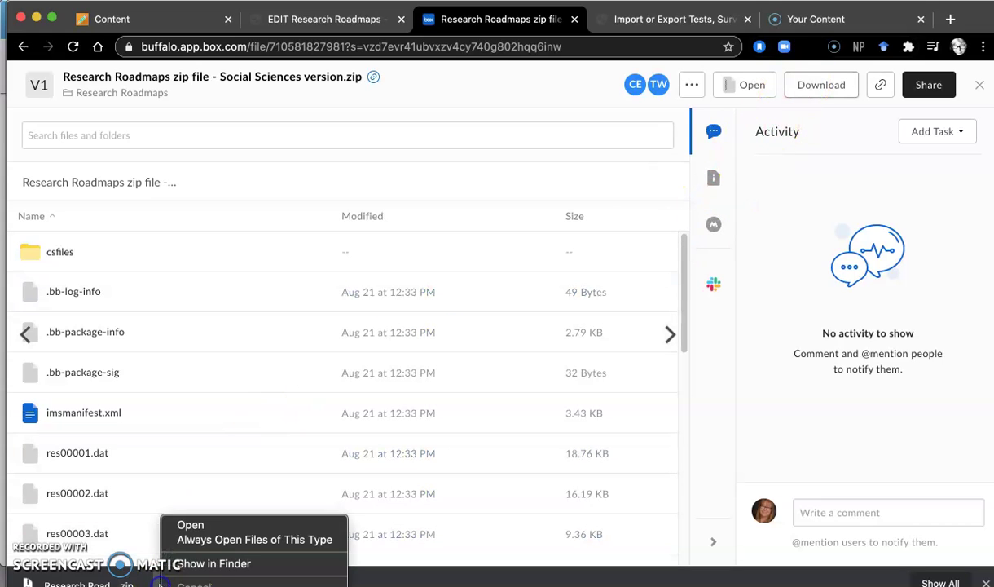
pyautogui.click(208, 563)
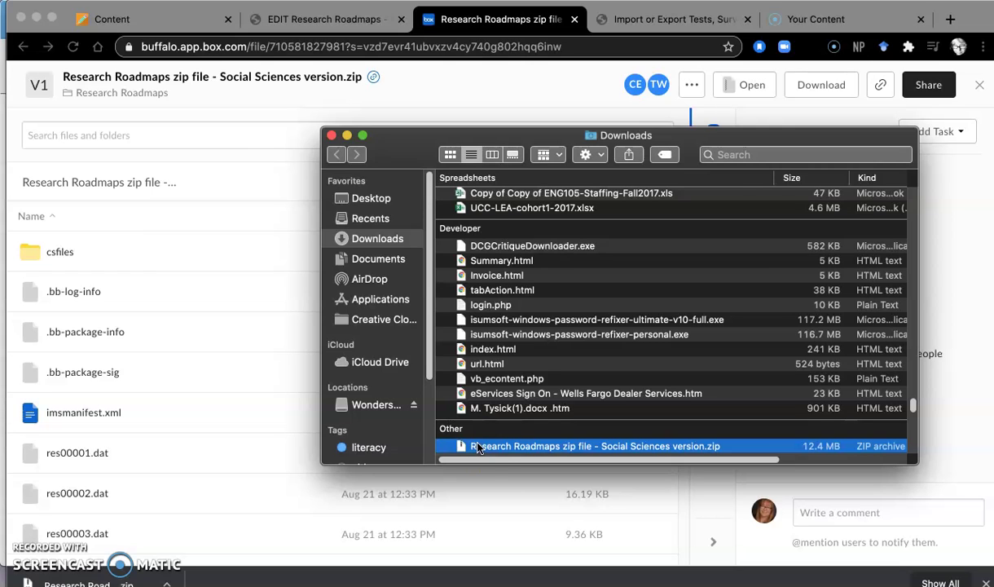
# - Move the downloaded Social Sciences zip file to the Desktop, replacing the older copy, and close the Finder windows
pyautogui.moveTo(481, 449); pyautogui.dragTo(372, 202)
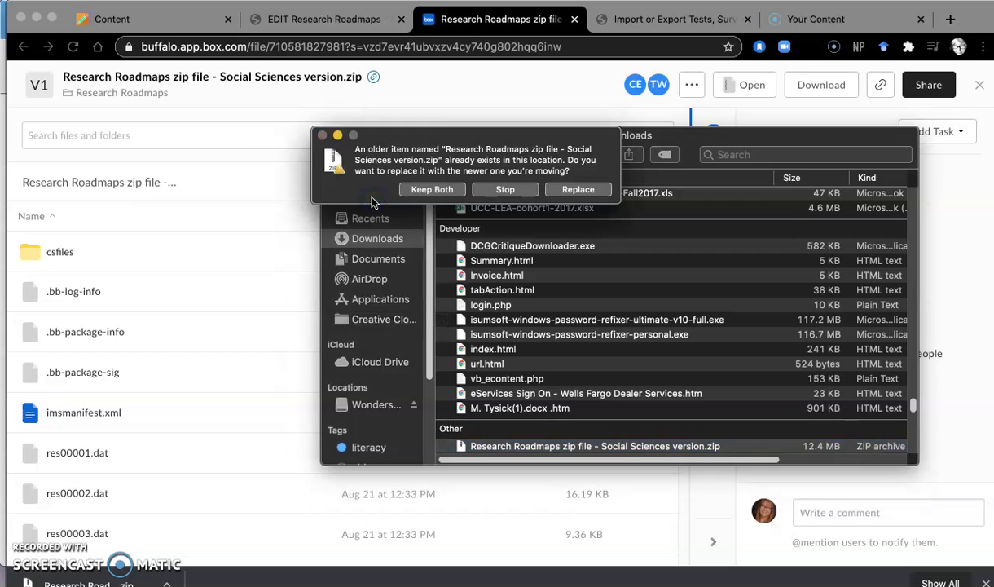
pyautogui.click(575, 189)
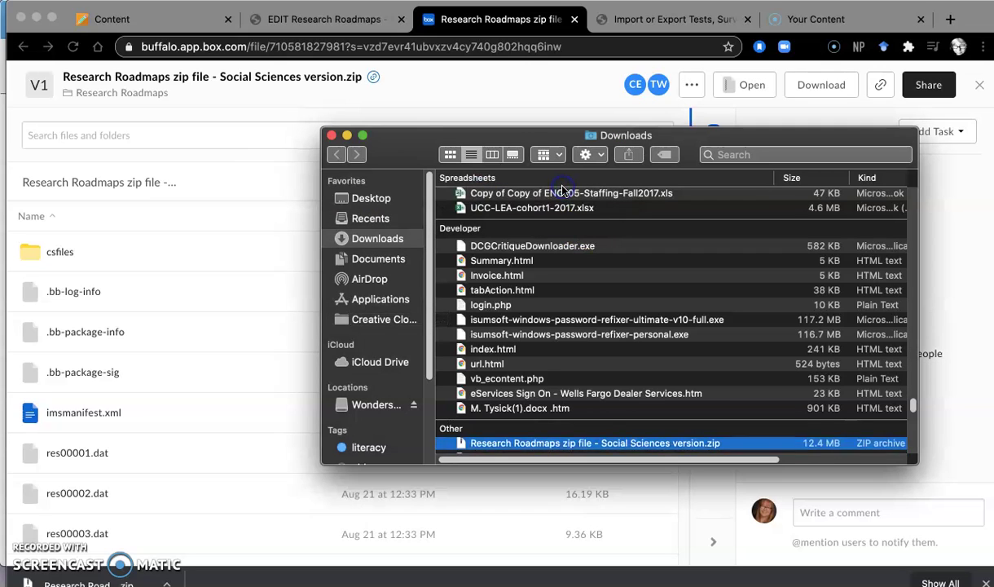
pyautogui.click(330, 137)
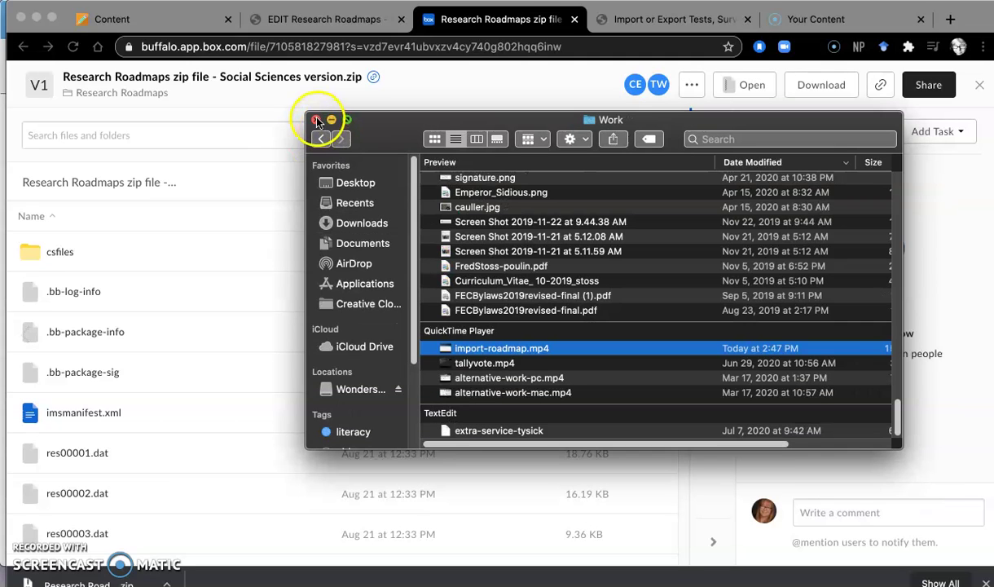
pyautogui.click(318, 115)
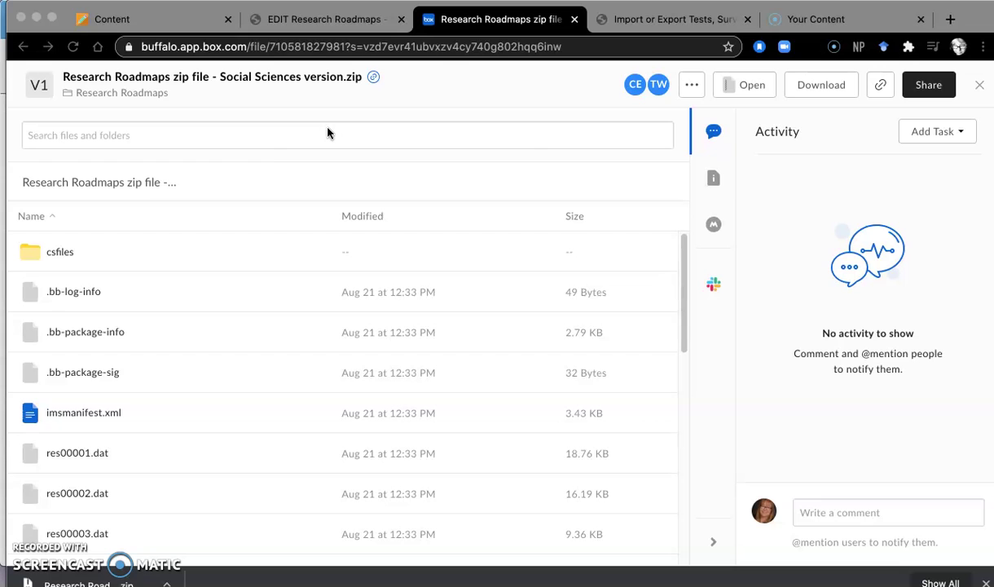
# - Switch to the Blackboard course and open its Tests list within the Tests, Surveys, and Pools course tool
pyautogui.click(160, 19)
pyautogui.click(121, 93)
pyautogui.click(73, 126)
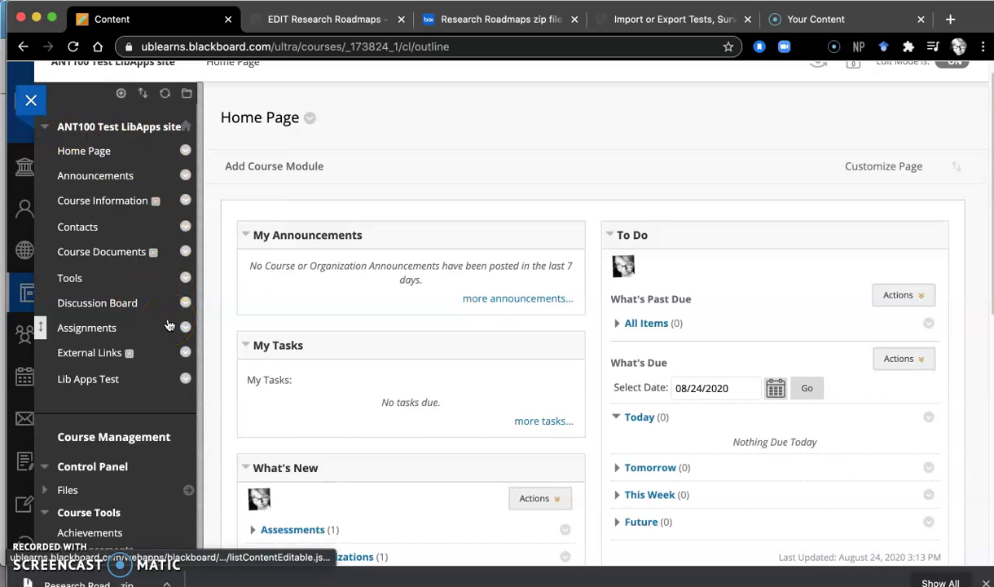
pyautogui.scroll(-1, 150, 330)
pyautogui.scroll(-1, 151, 336)
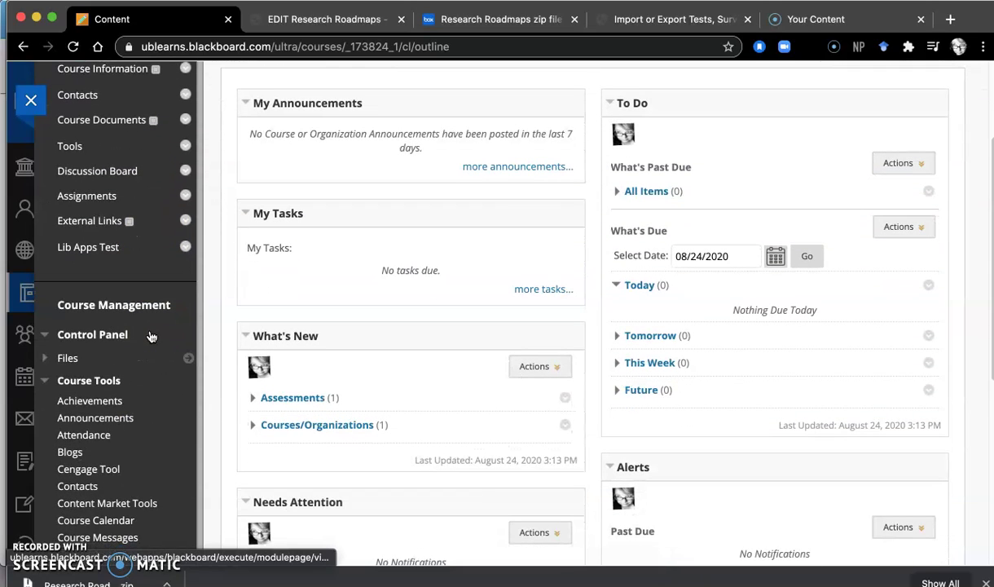
pyautogui.click(67, 381)
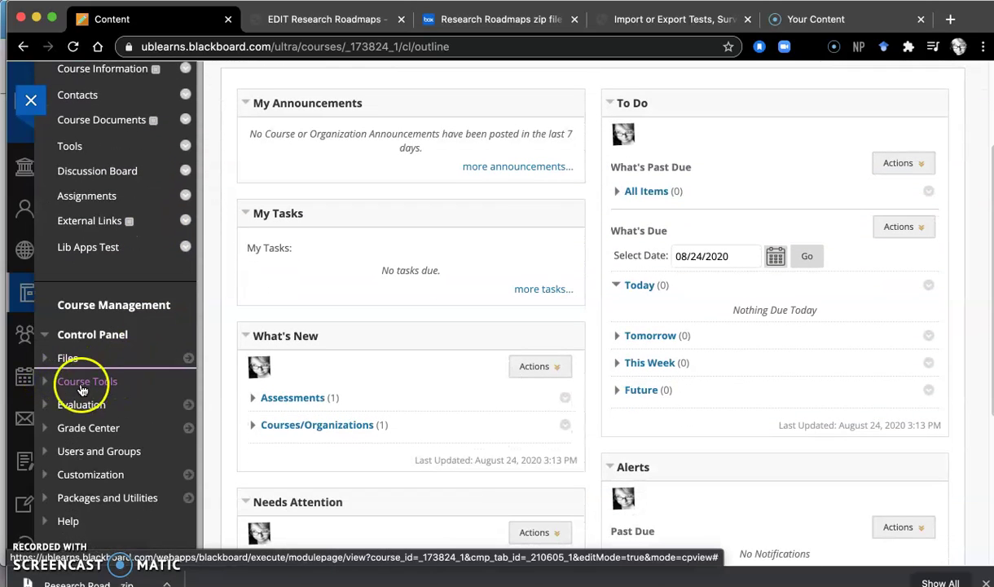
pyautogui.click(79, 386)
pyautogui.scroll(-5, 124, 401)
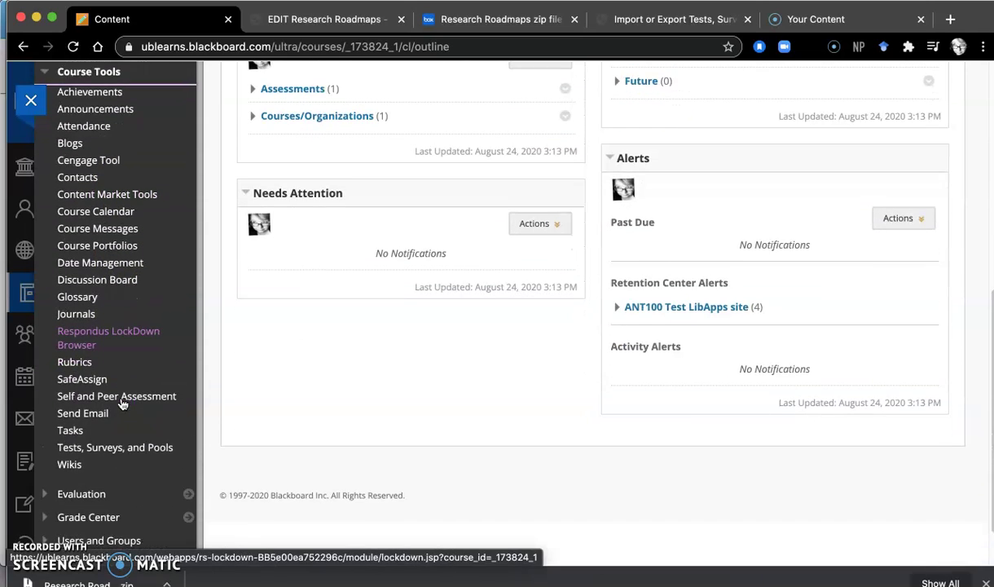
pyautogui.click(126, 429)
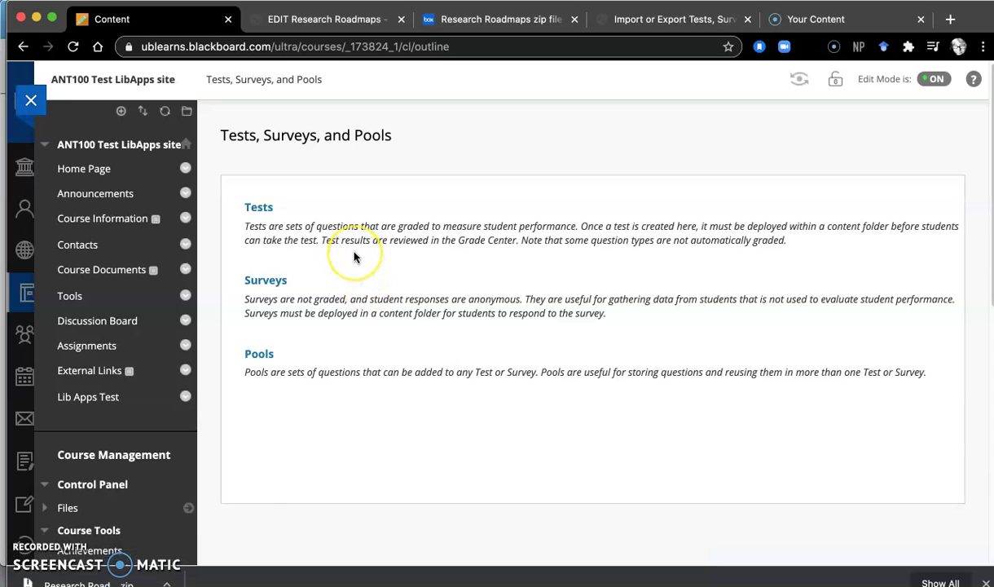
pyautogui.click(259, 208)
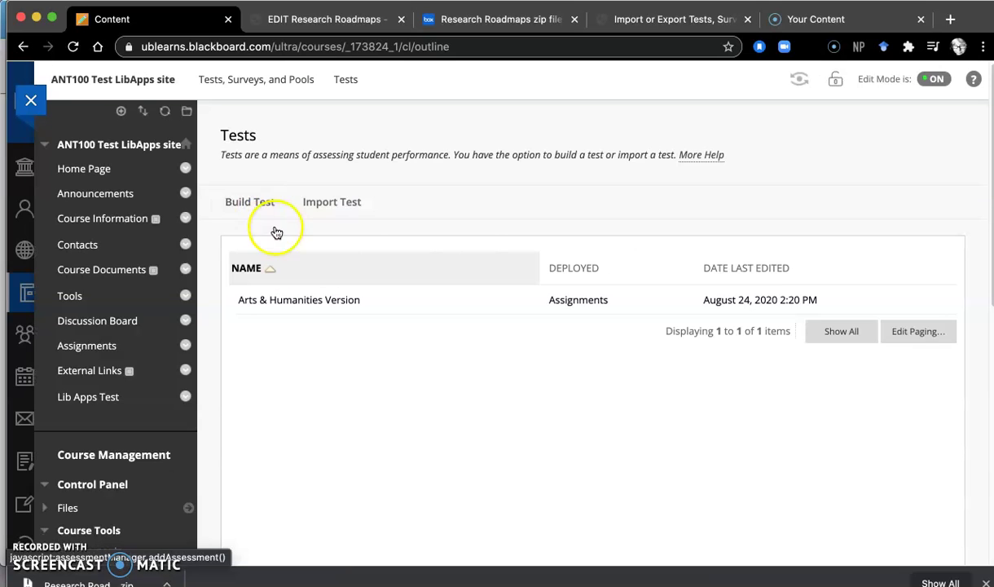
# - Import "Research Roadmaps zip file - Social Sciences version.zip" from the Desktop as a test and return to the Tests list
pyautogui.click(334, 206)
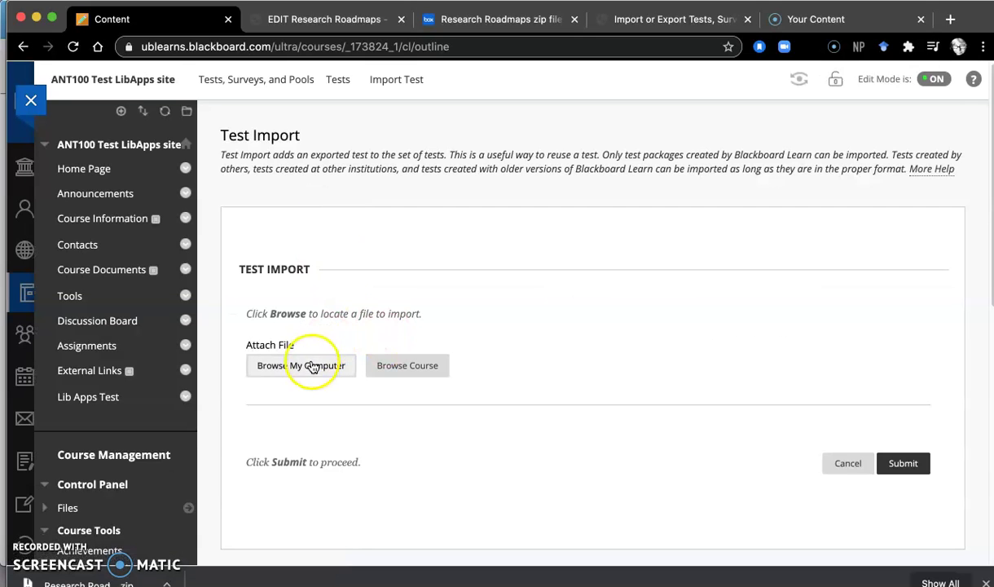
pyautogui.click(310, 368)
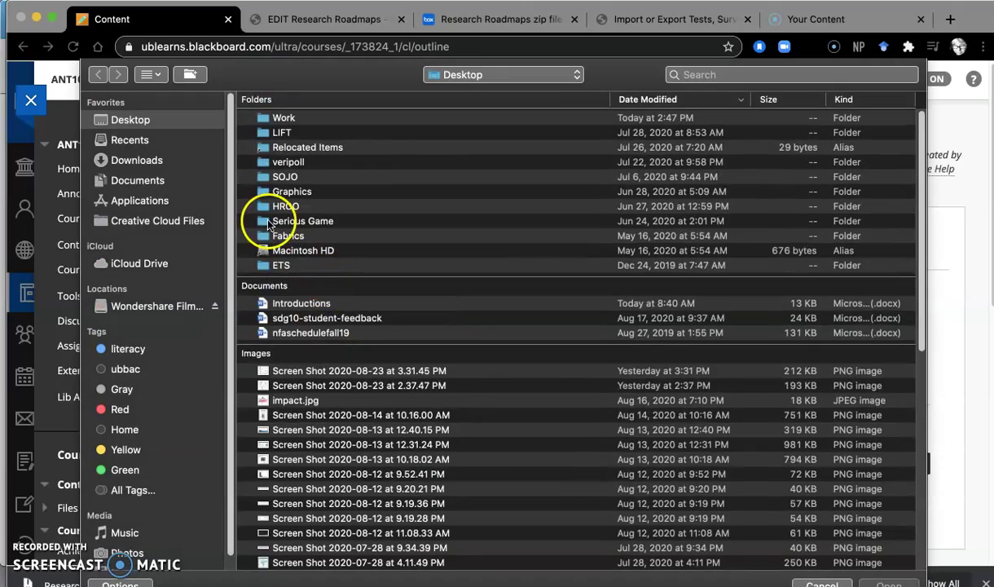
pyautogui.click(133, 122)
pyautogui.scroll(-10, 460, 261)
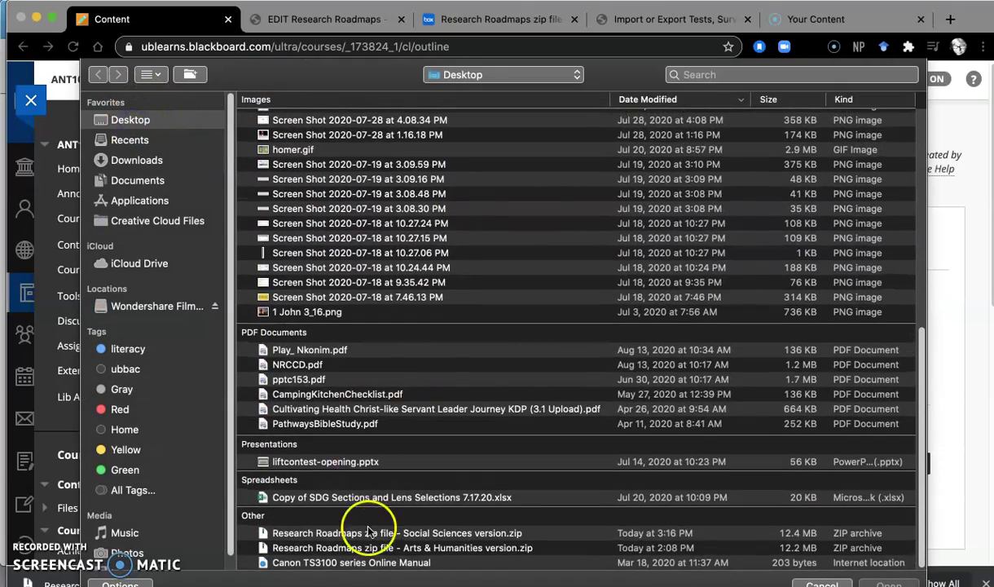
pyautogui.click(422, 535)
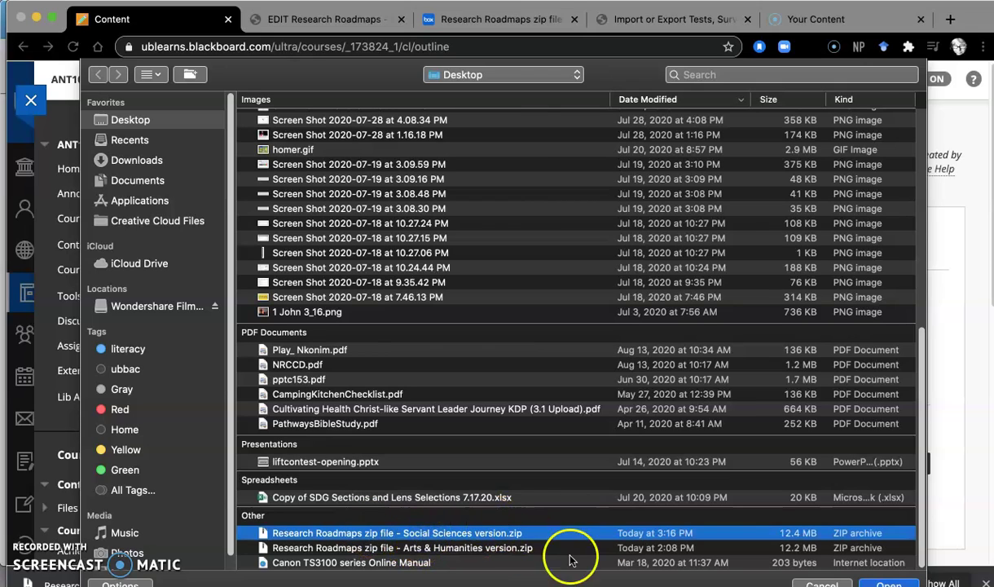
pyautogui.click(891, 583)
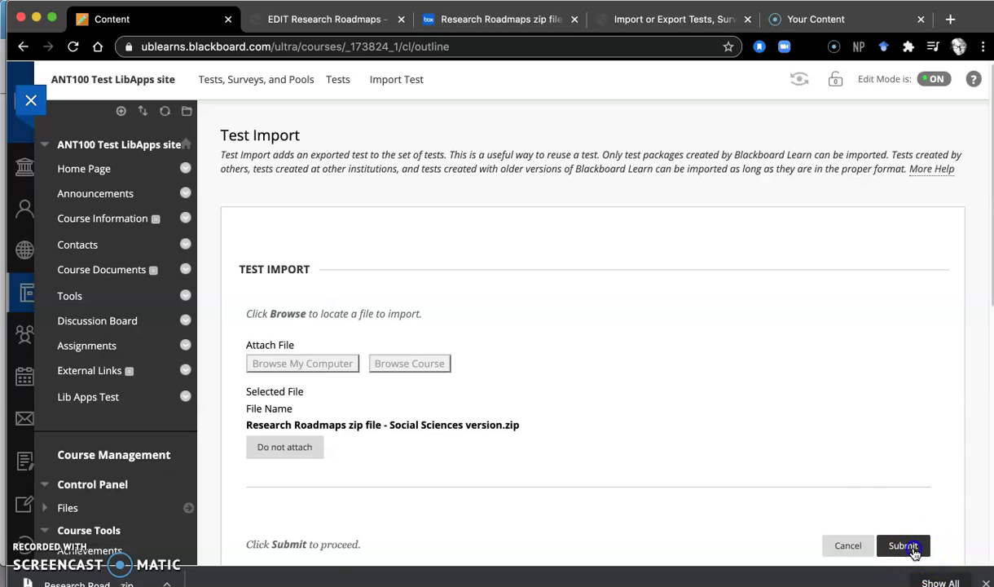
pyautogui.click(903, 545)
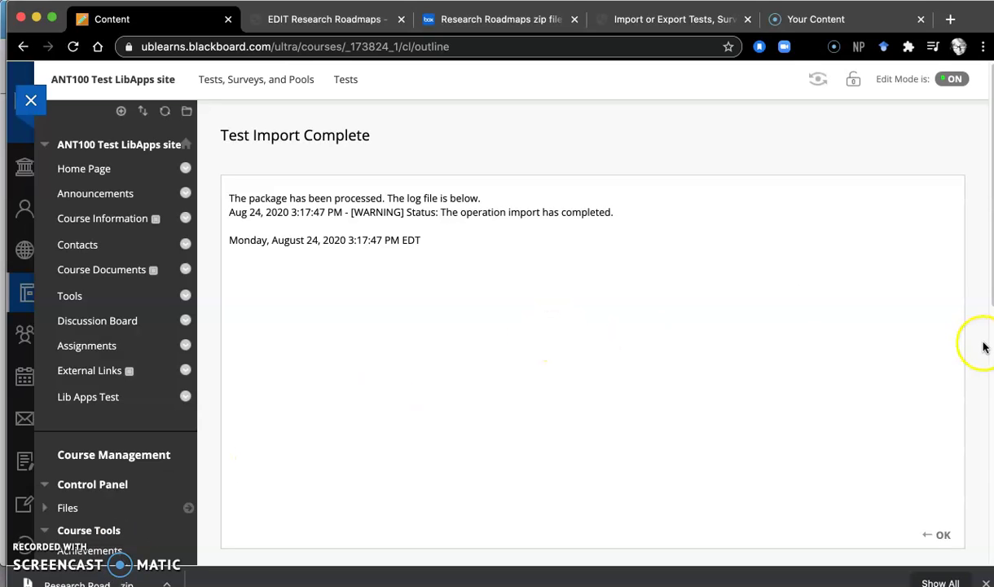
pyautogui.click(944, 536)
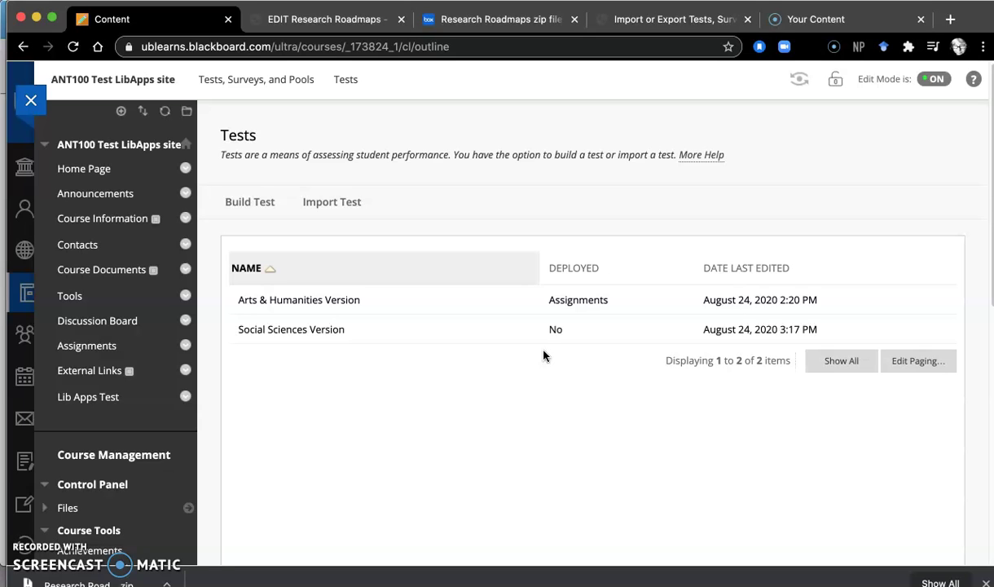
# - Add the existing "Social Sciences Version" test to the course's Assignments area
pyautogui.click(115, 274)
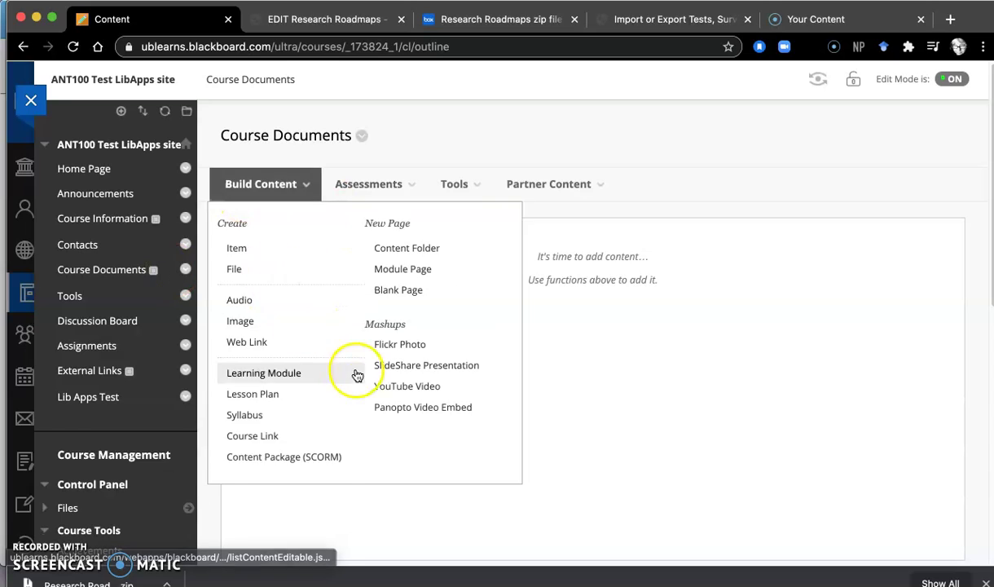
pyautogui.moveTo(368, 171)
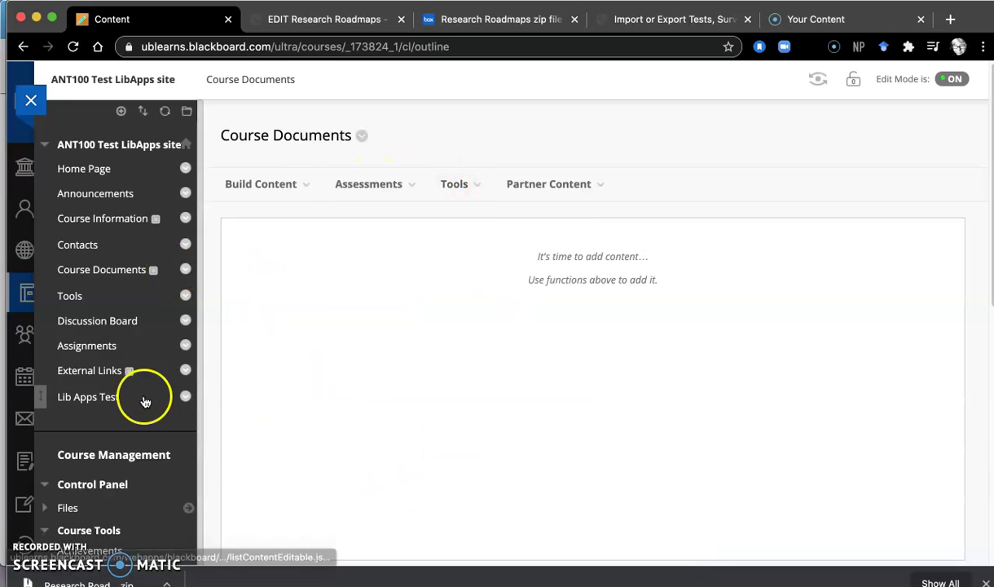
pyautogui.click(88, 346)
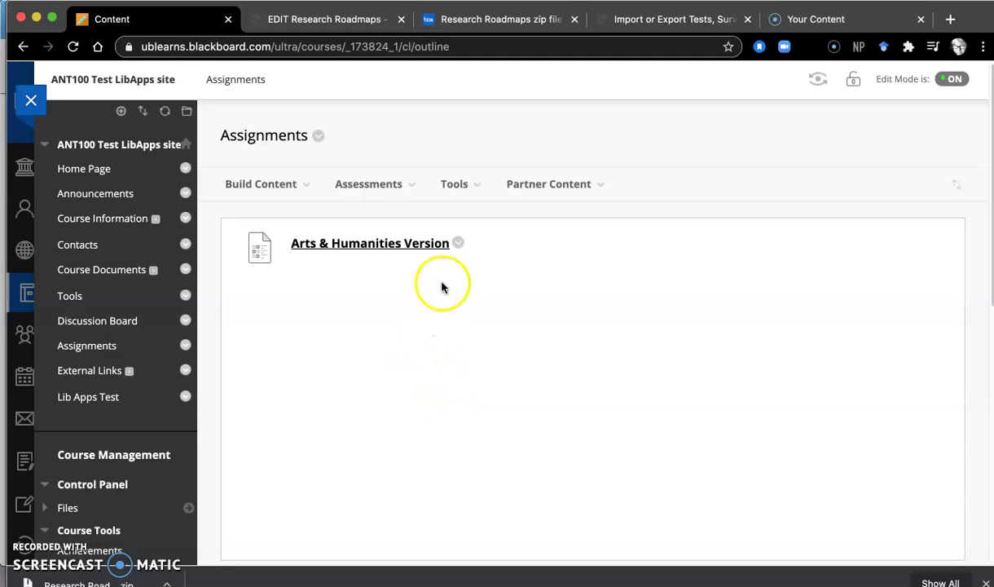
pyautogui.moveTo(377, 189)
pyautogui.click(356, 224)
pyautogui.scroll(-3, 450, 342)
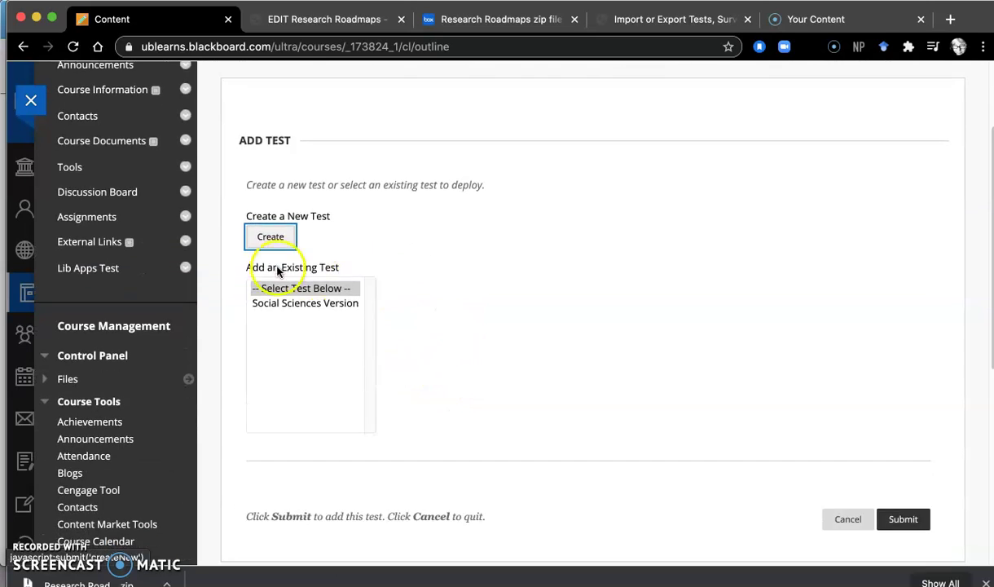
pyautogui.click(291, 304)
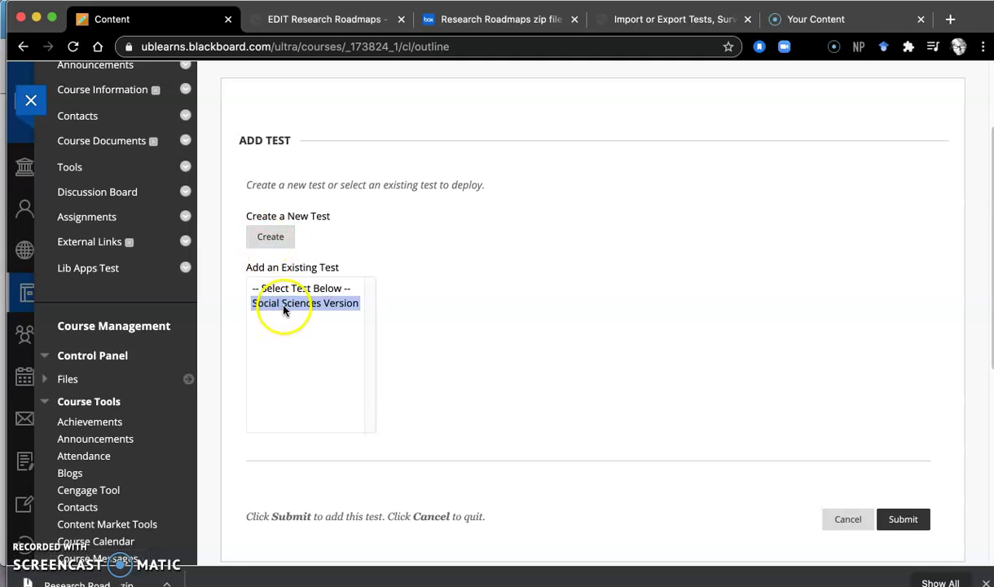
pyautogui.click(887, 521)
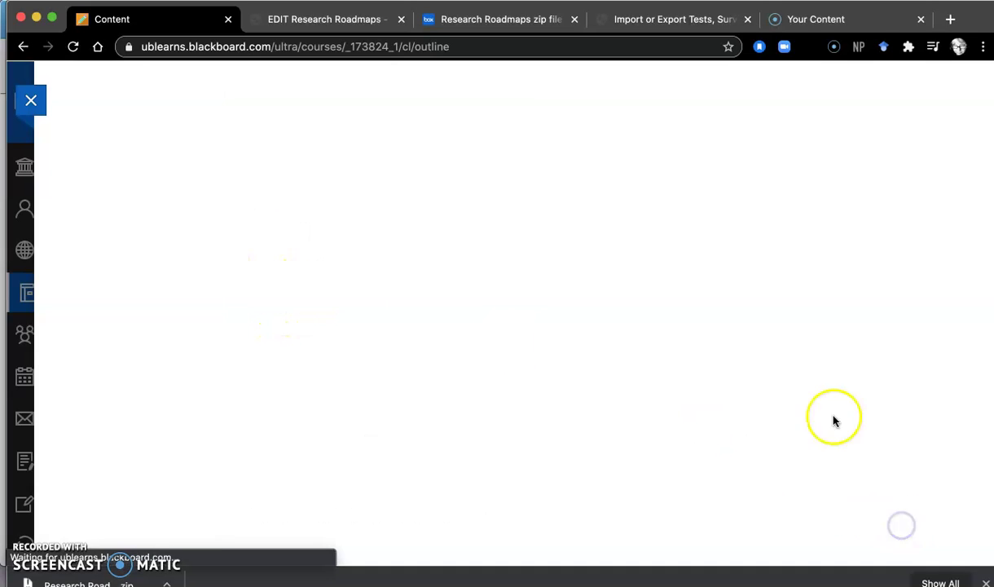
# - Make the Social Sciences Version test available to students in its test options
pyautogui.scroll(-5, 810, 355)
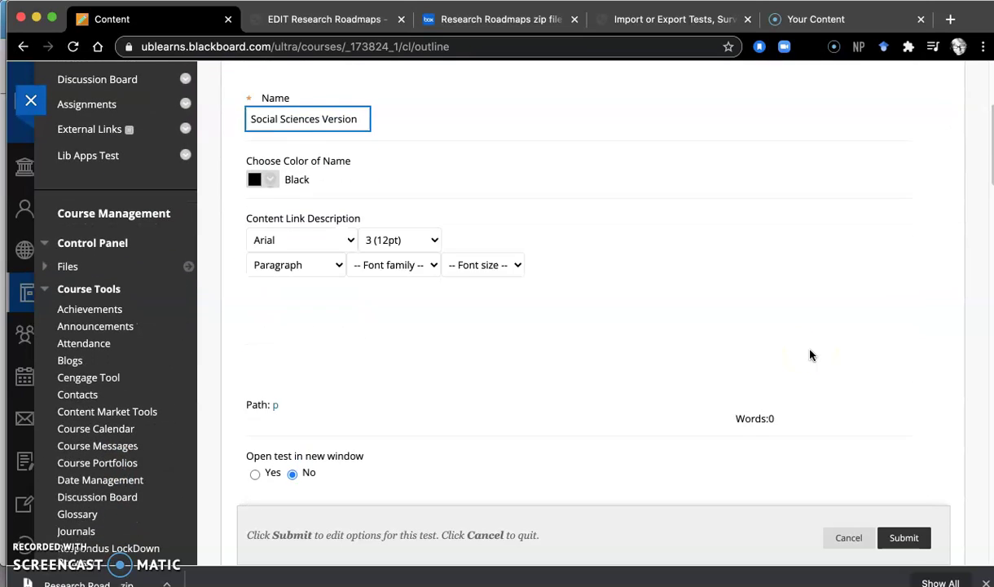
pyautogui.scroll(-3, 809, 352)
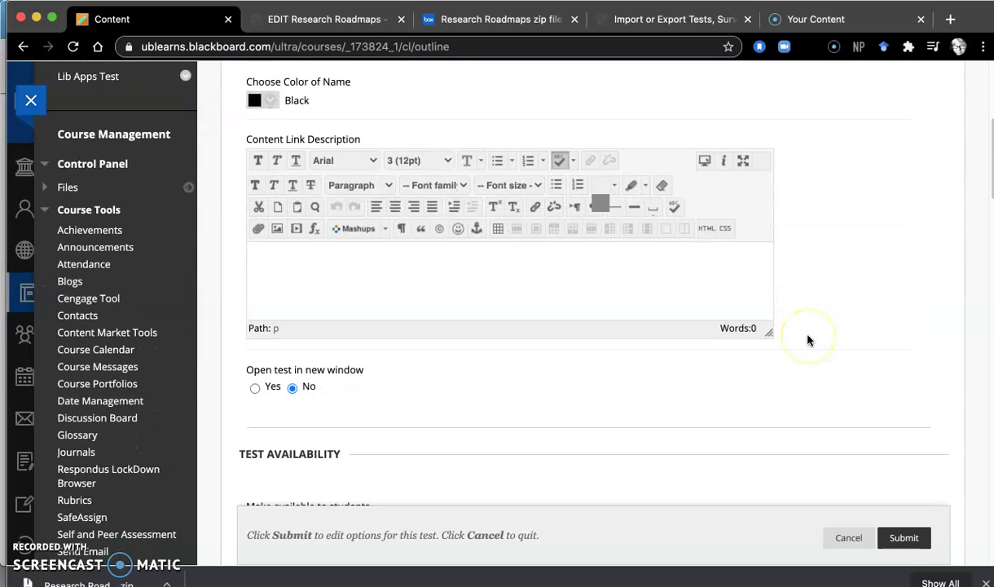
pyautogui.scroll(-5, 832, 294)
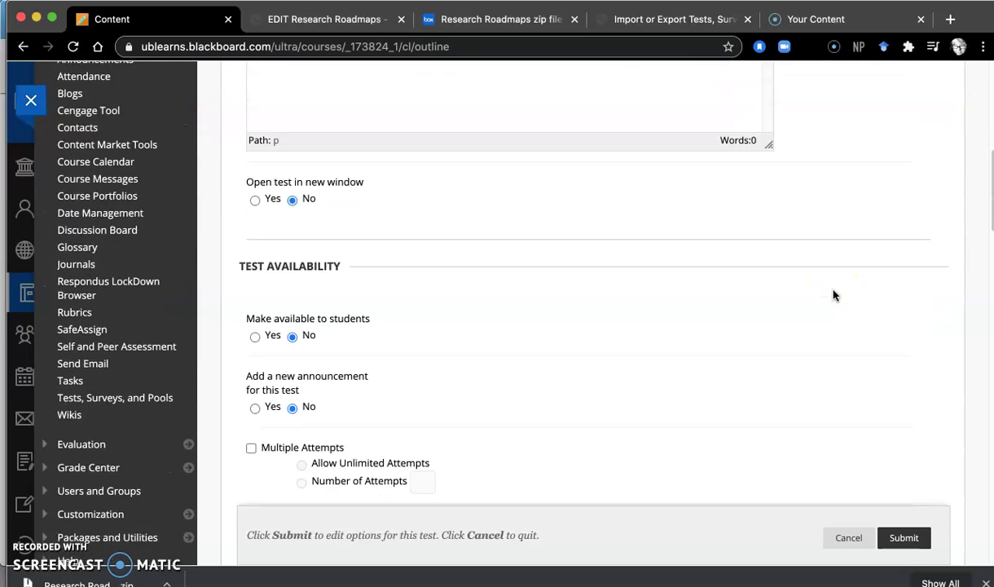
pyautogui.click(255, 264)
pyautogui.scroll(-3, 388, 328)
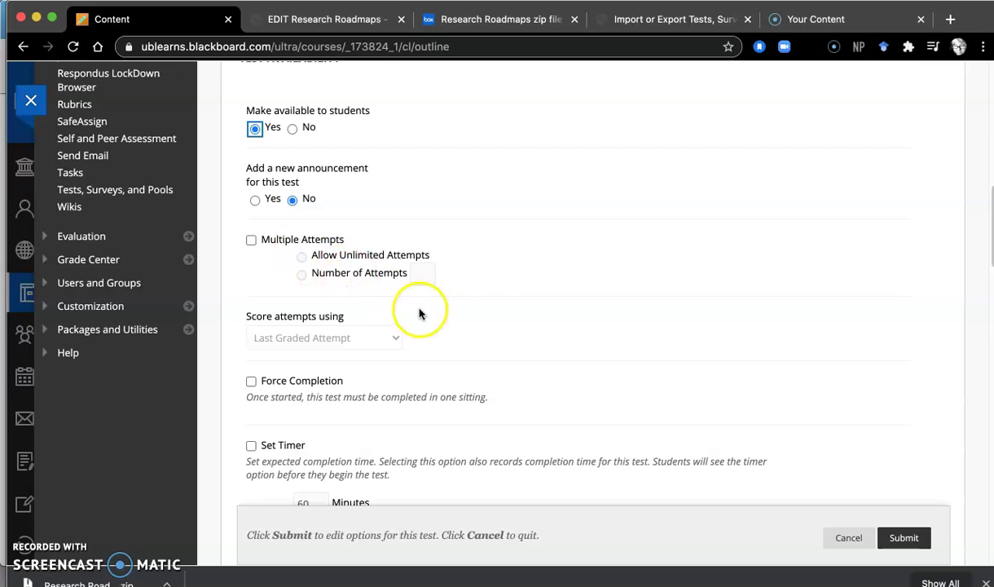
# - Enable Force Completion and the timer for the test
pyautogui.scroll(-2, 481, 316)
pyautogui.scroll(-3, 482, 316)
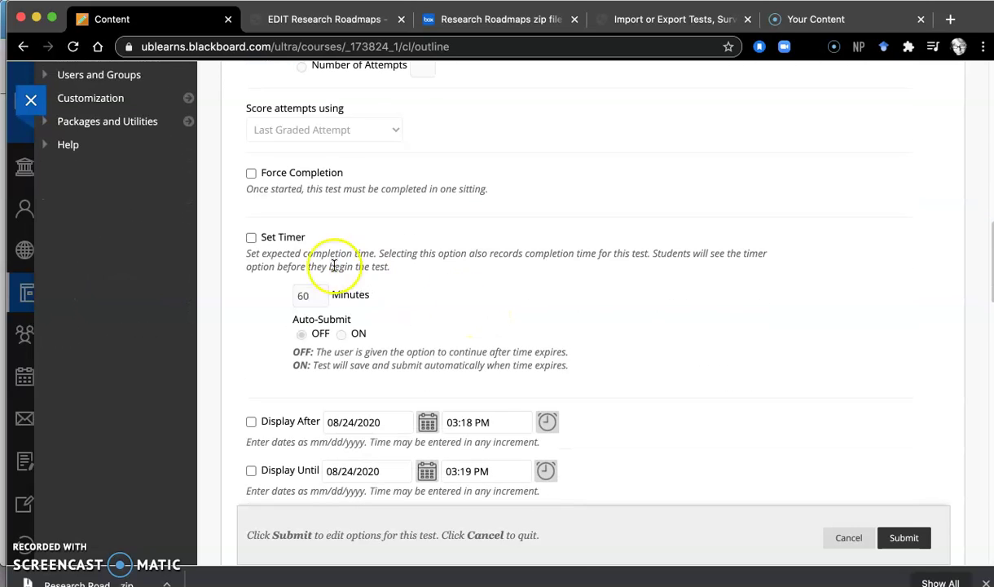
pyautogui.click(251, 173)
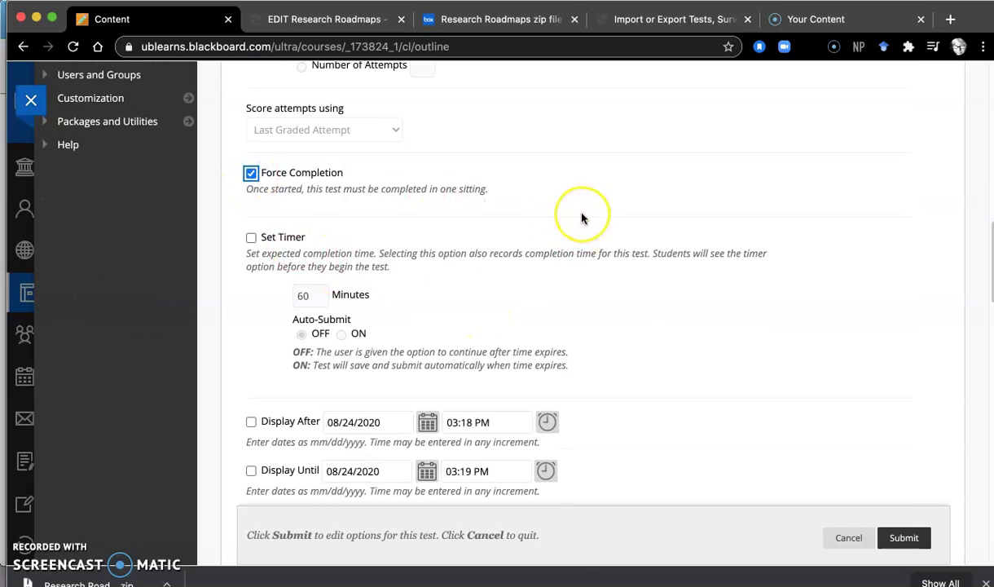
pyautogui.scroll(-2, 579, 217)
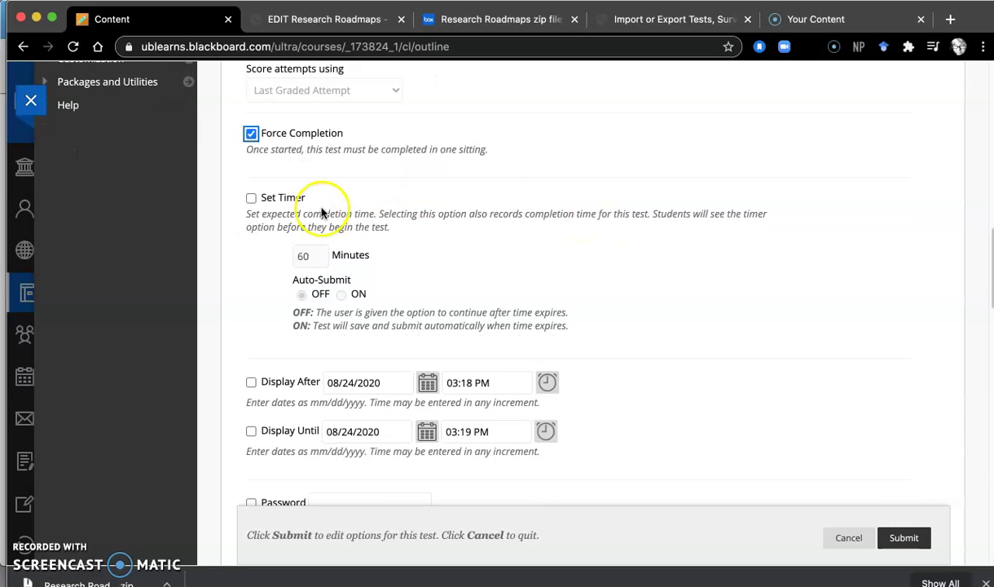
pyautogui.click(250, 198)
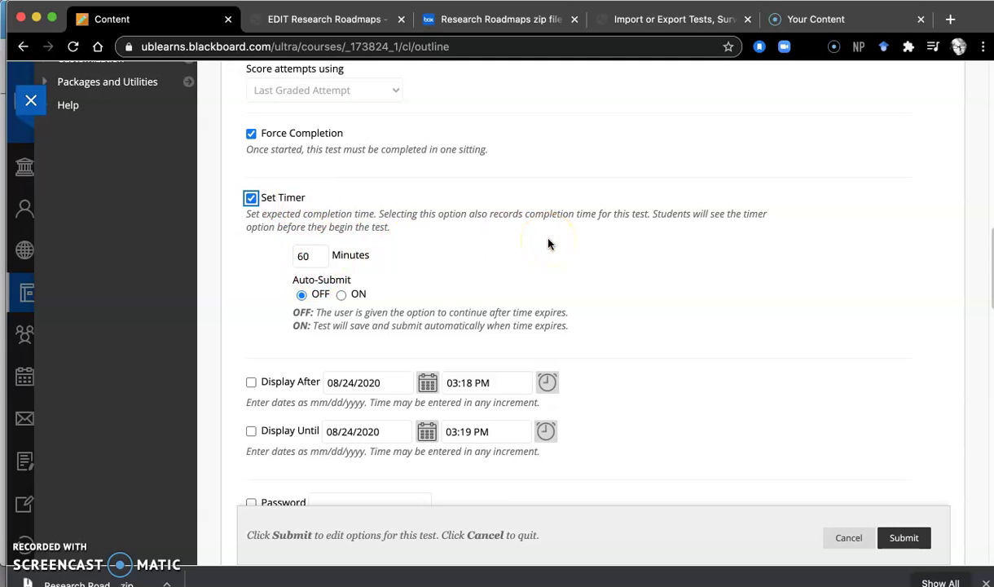
# - Enable the test's due date and set it to 08/28/2020
pyautogui.scroll(-4, 549, 243)
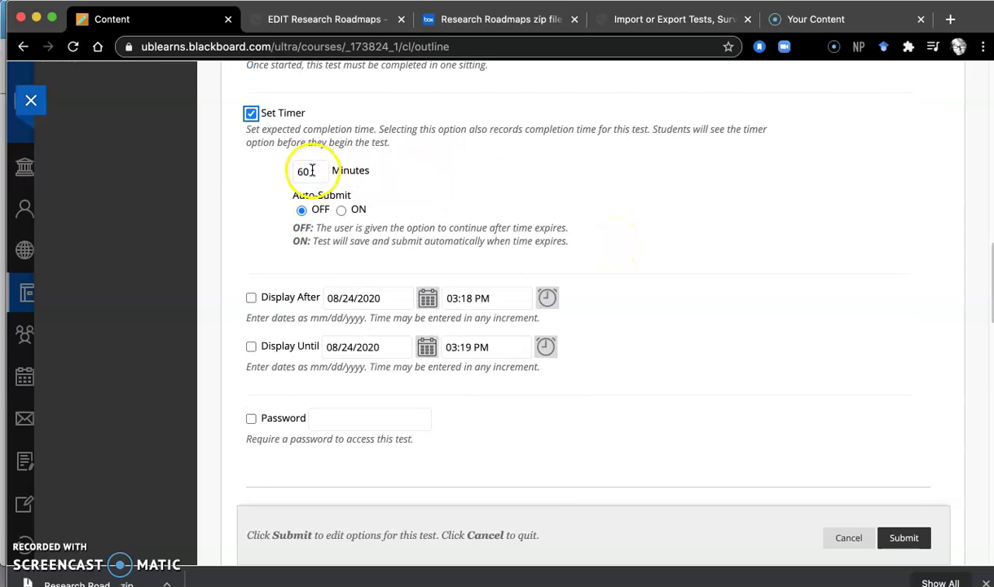
pyautogui.scroll(-2, 615, 208)
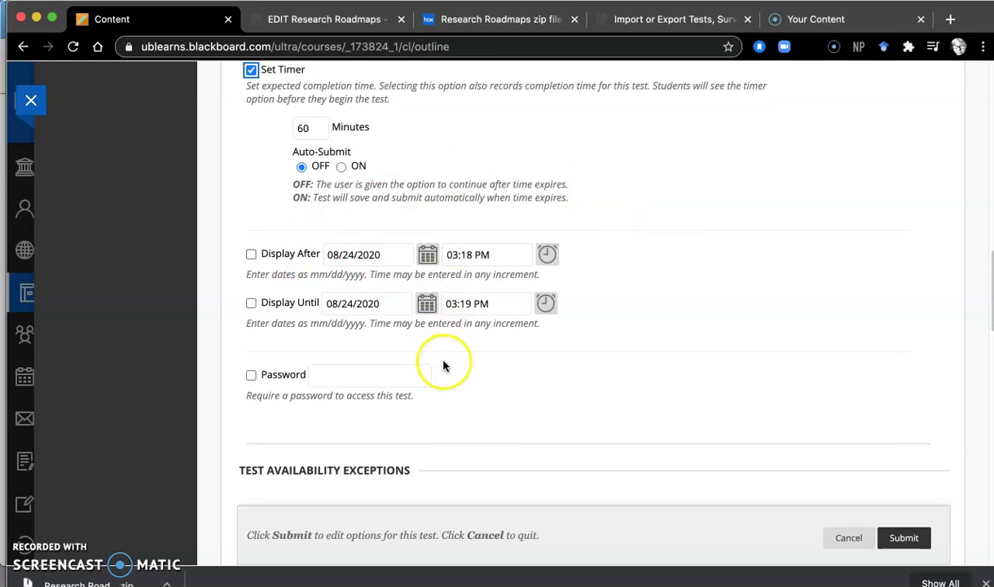
pyautogui.scroll(-6, 441, 358)
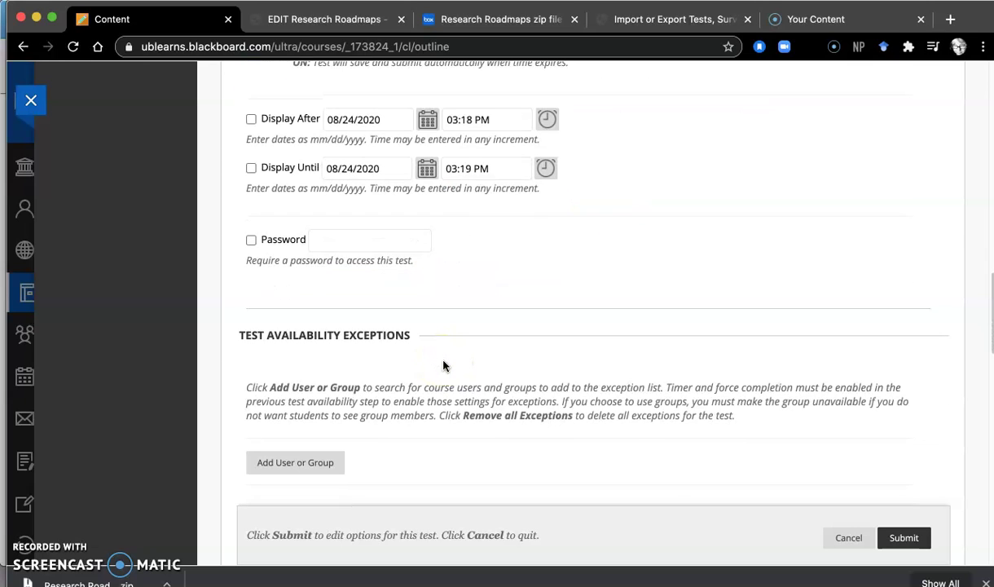
pyautogui.click(612, 288)
pyautogui.scroll(-6, 613, 291)
pyautogui.scroll(-11, 613, 291)
pyautogui.click(452, 248)
pyautogui.click(412, 289)
pyautogui.click(549, 253)
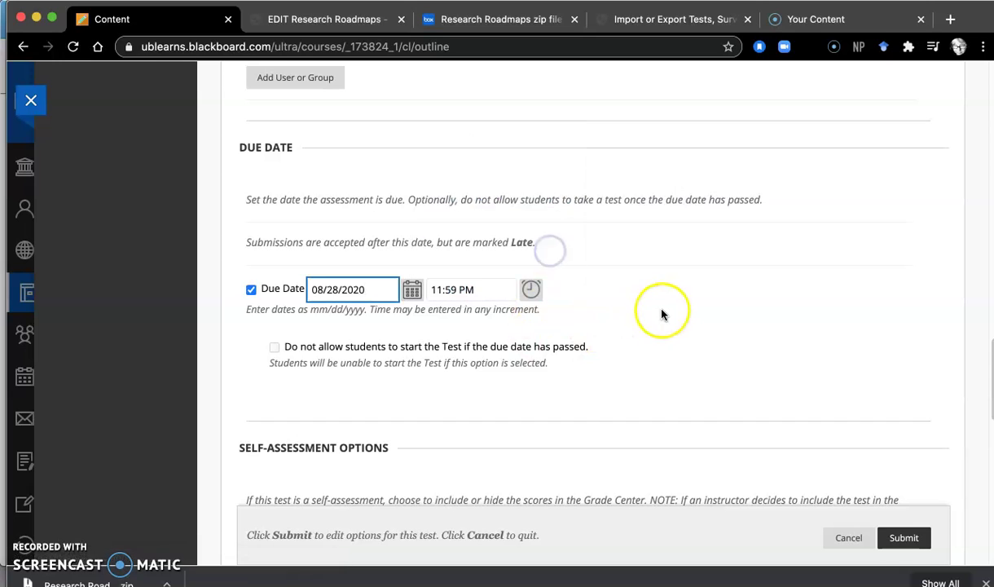
# - Include the test in Grade Center score calculations under the self-assessment options
pyautogui.scroll(-6, 659, 312)
pyautogui.scroll(-8, 663, 316)
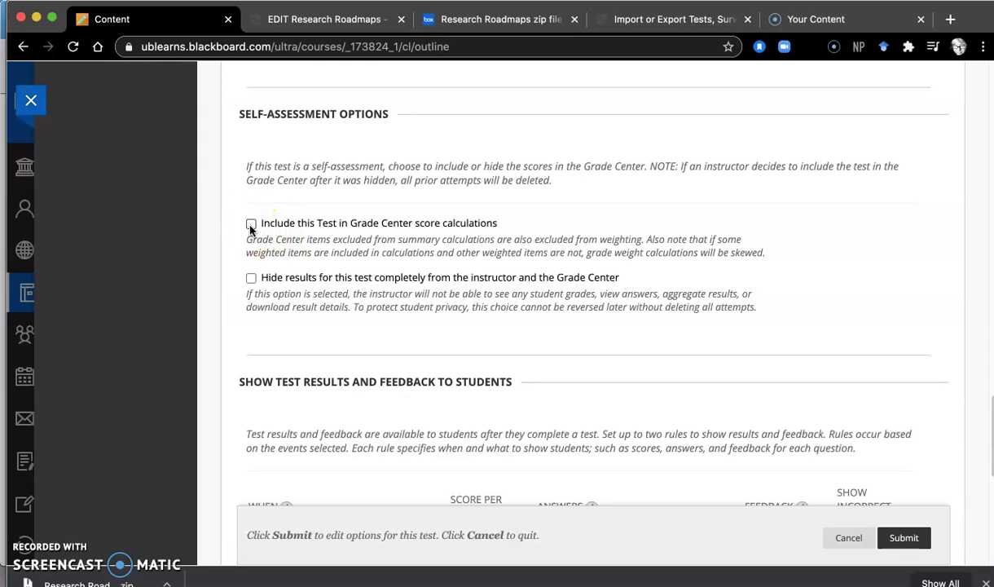
pyautogui.click(251, 225)
pyautogui.click(287, 232)
# - Set the results to show score per question, all answers and feedback to students after submission
pyautogui.scroll(-3, 765, 253)
pyautogui.scroll(-4, 524, 163)
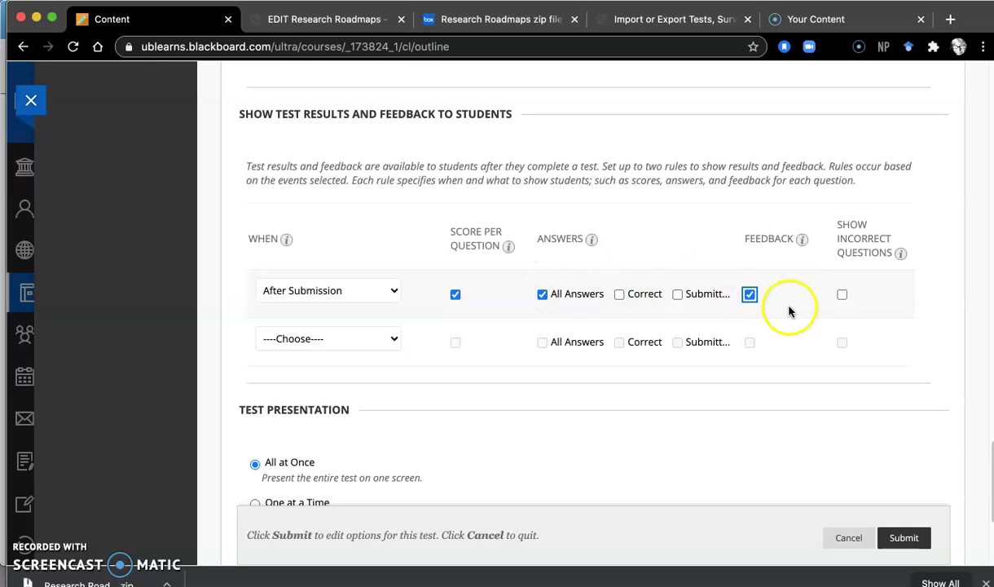
pyautogui.scroll(-1, 697, 391)
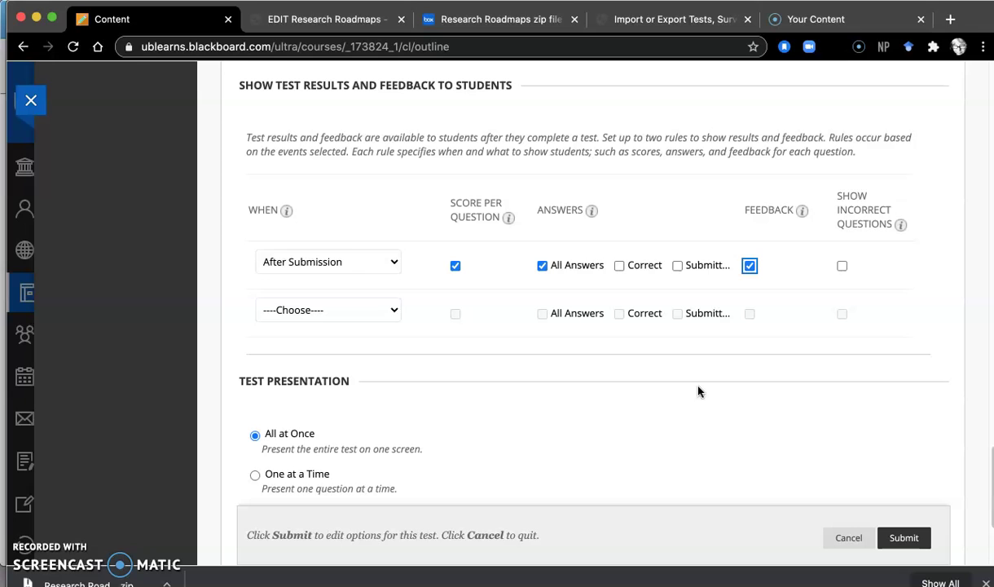
# - Set the test presentation to One at a Time and submit the test options
pyautogui.scroll(-2, 698, 391)
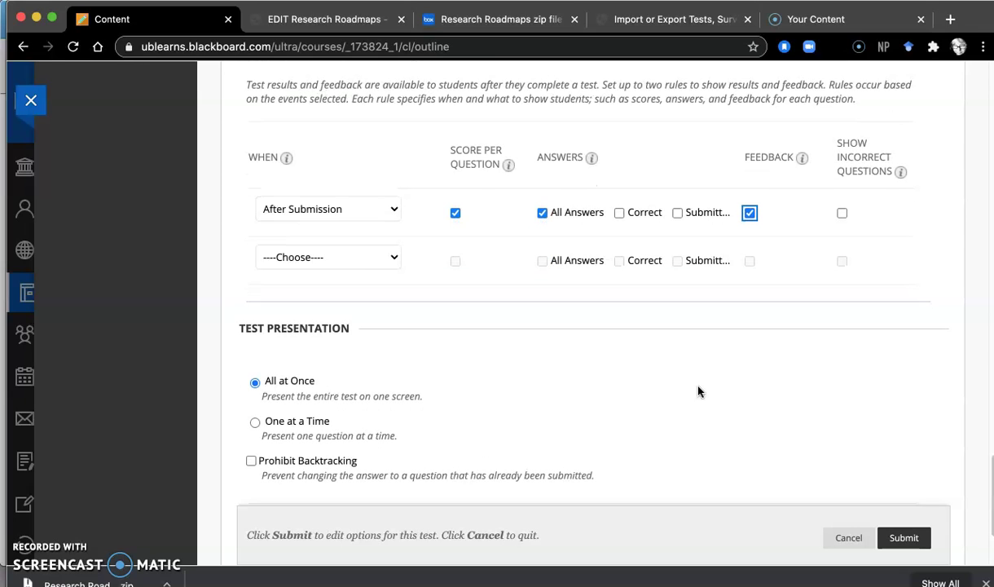
pyautogui.scroll(-2, 697, 391)
pyautogui.click(687, 376)
pyautogui.scroll(-2, 686, 372)
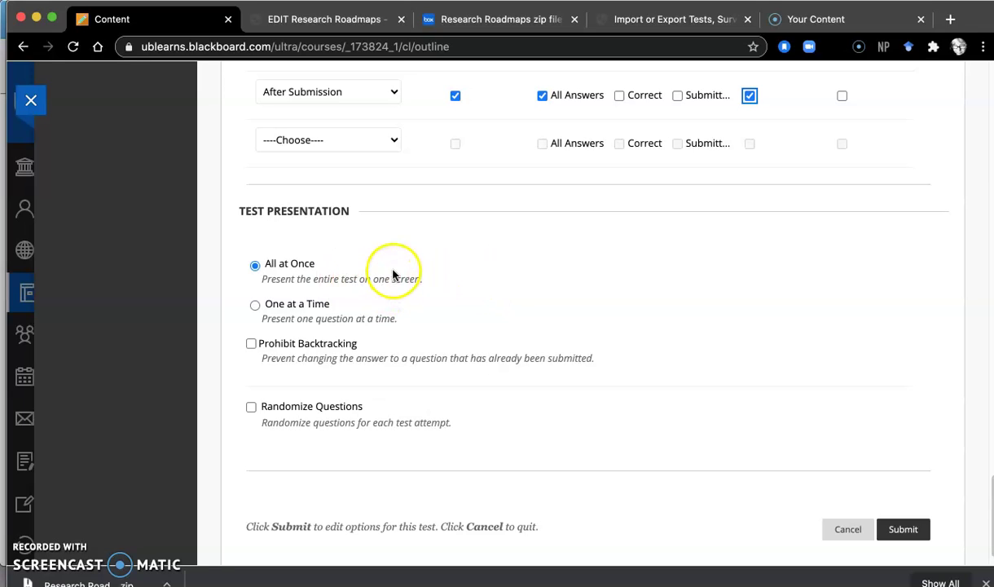
pyautogui.click(253, 305)
pyautogui.scroll(-1, 470, 336)
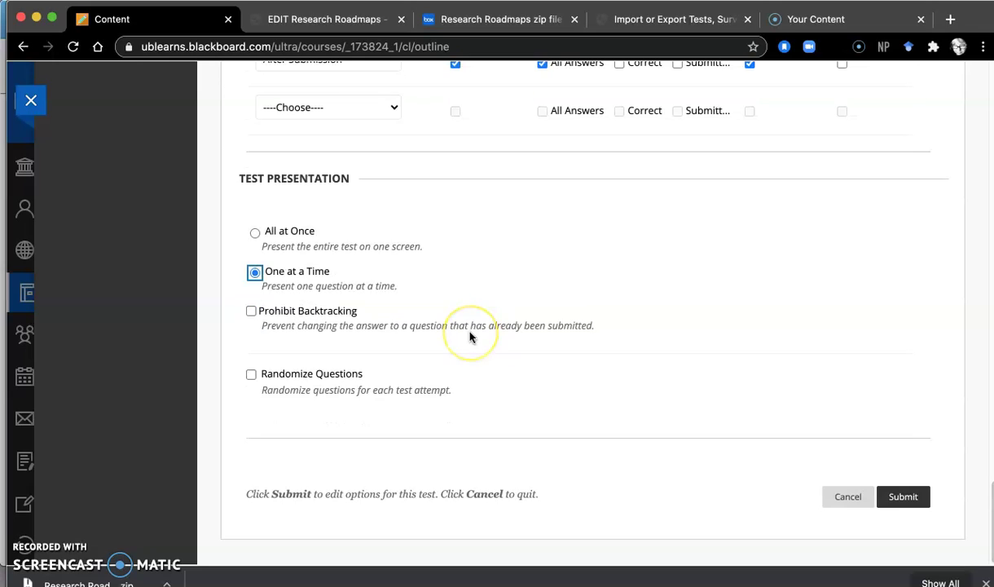
pyautogui.click(904, 497)
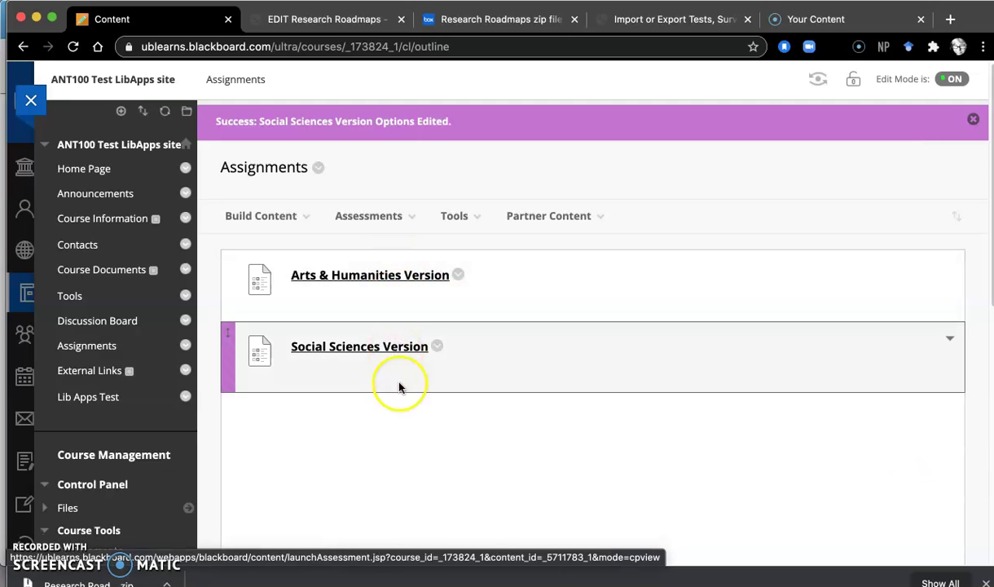
# - Open the Social Sciences Version test from Assignments and begin a preview attempt
pyautogui.click(366, 352)
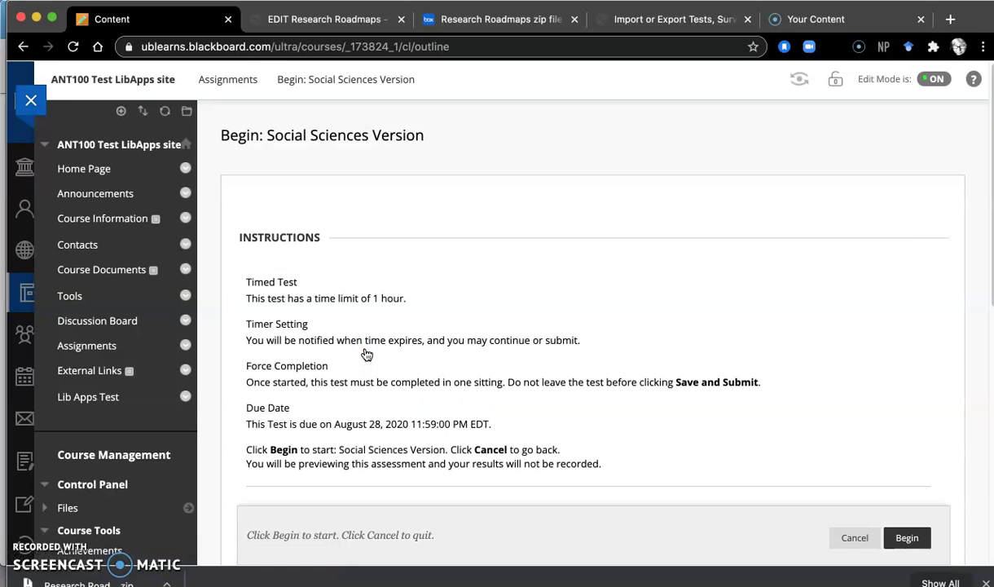
pyautogui.scroll(-2, 375, 349)
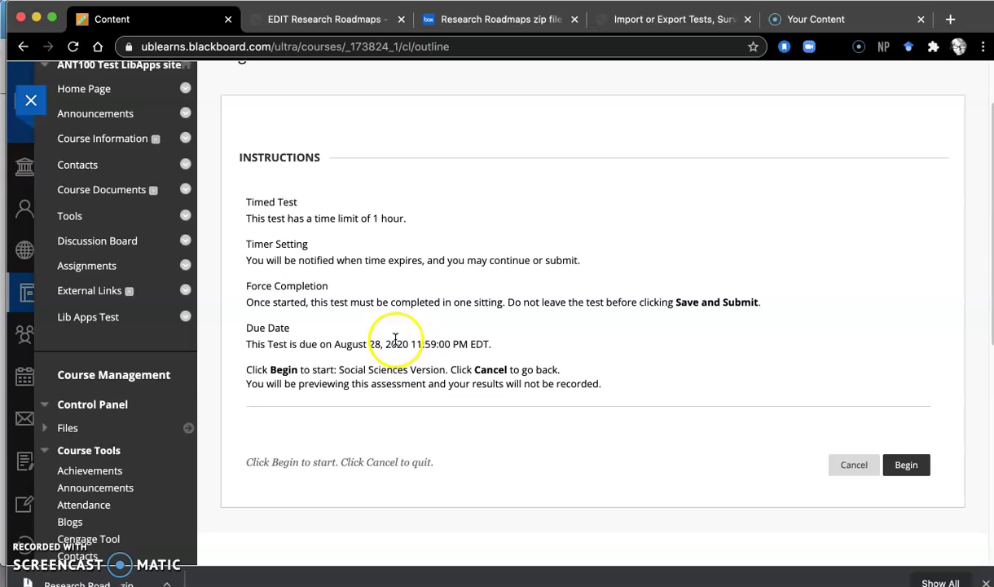
pyautogui.click(907, 467)
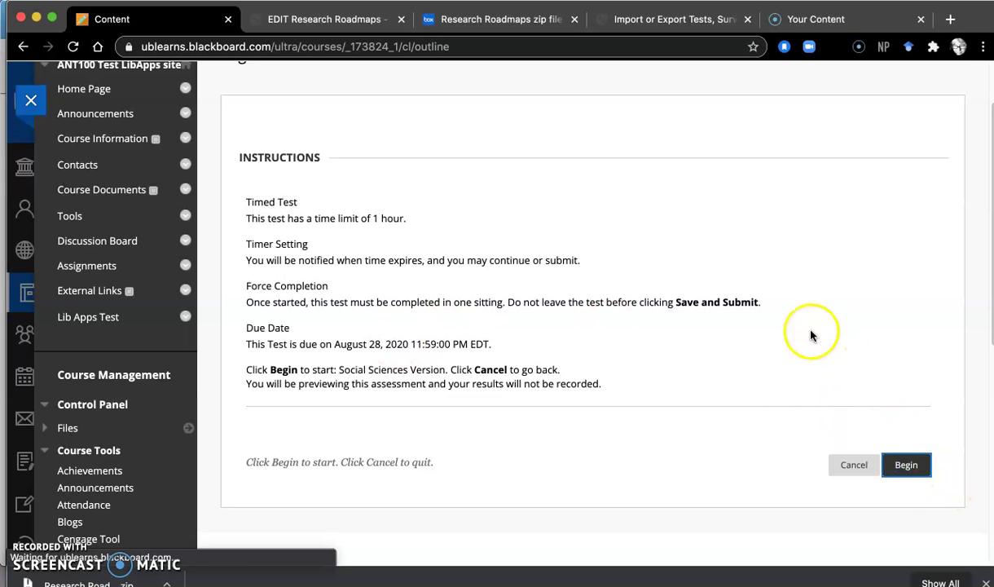
pyautogui.scroll(-2, 717, 319)
pyautogui.scroll(-6, 717, 318)
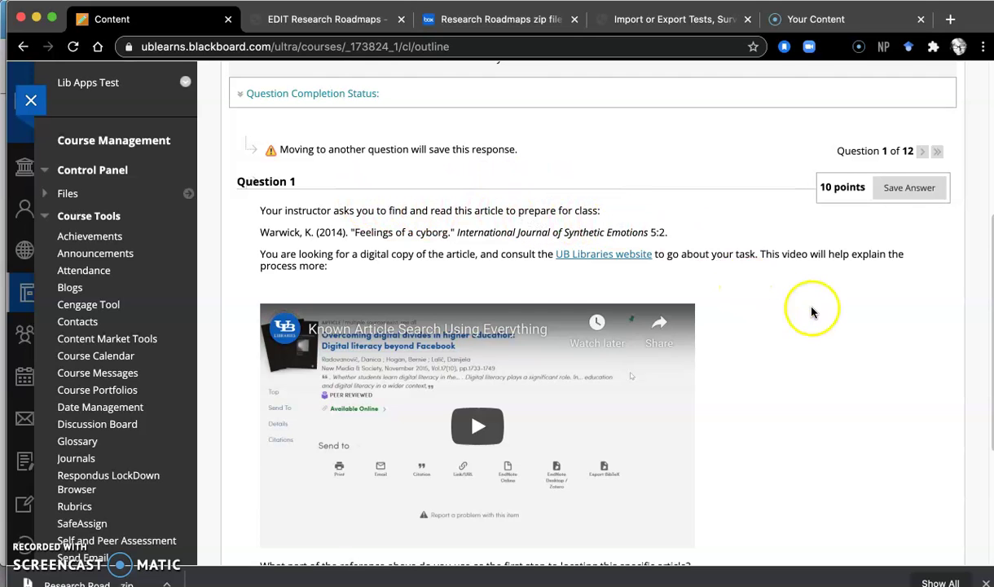
# - Try to play the embedded "Known Article Search Using Everything" video in Question 1
pyautogui.scroll(-1, 810, 310)
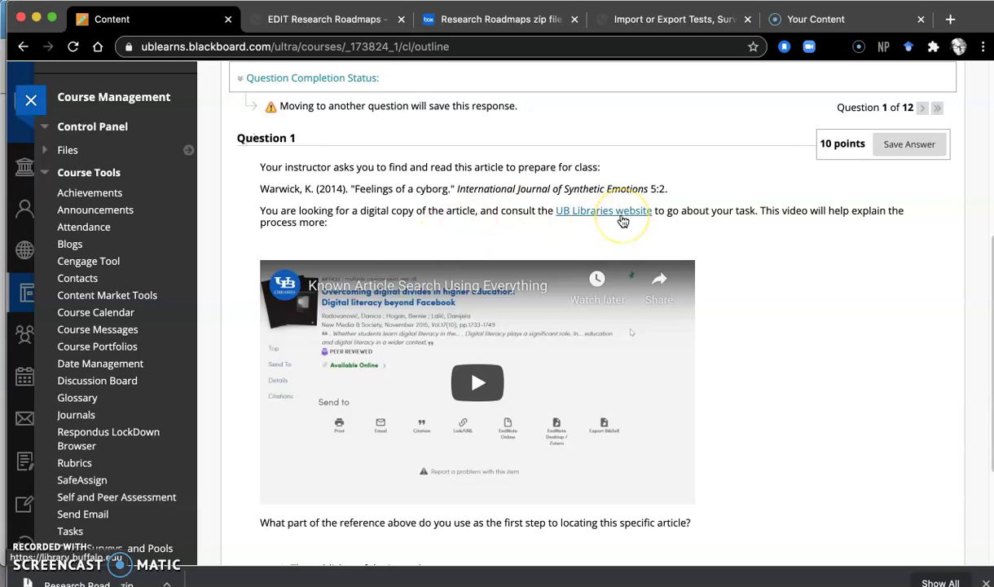
pyautogui.click(492, 382)
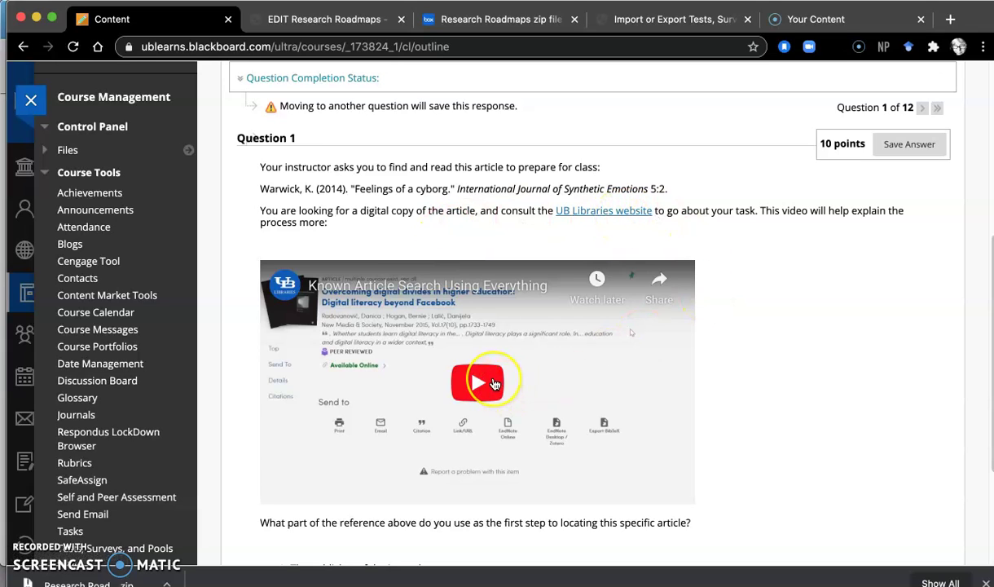
pyautogui.click(492, 383)
pyautogui.click(481, 384)
pyautogui.click(489, 381)
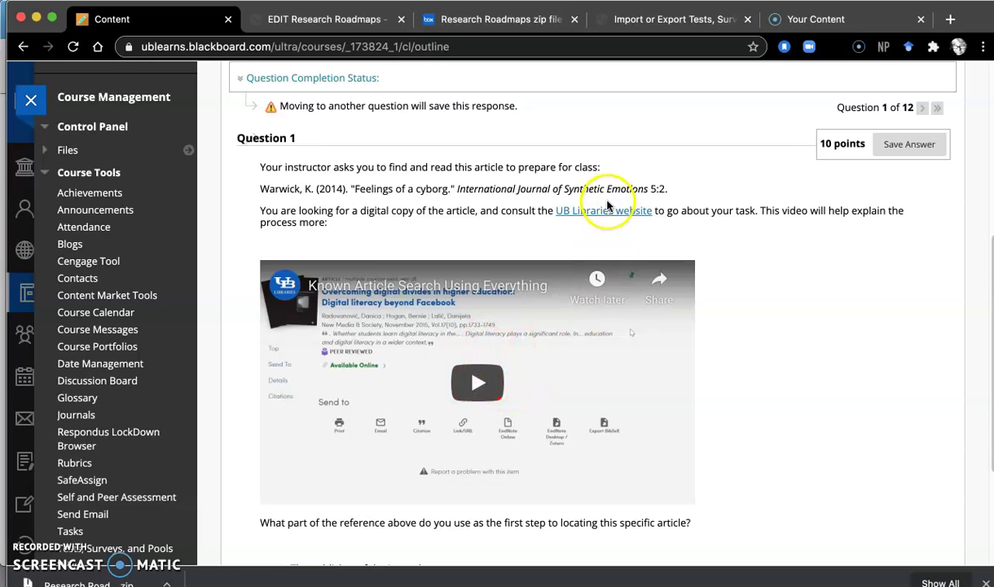
# - Answer Question 1 with option C, the title of the article, and save the answer
pyautogui.scroll(-1, 739, 284)
pyautogui.scroll(-5, 739, 285)
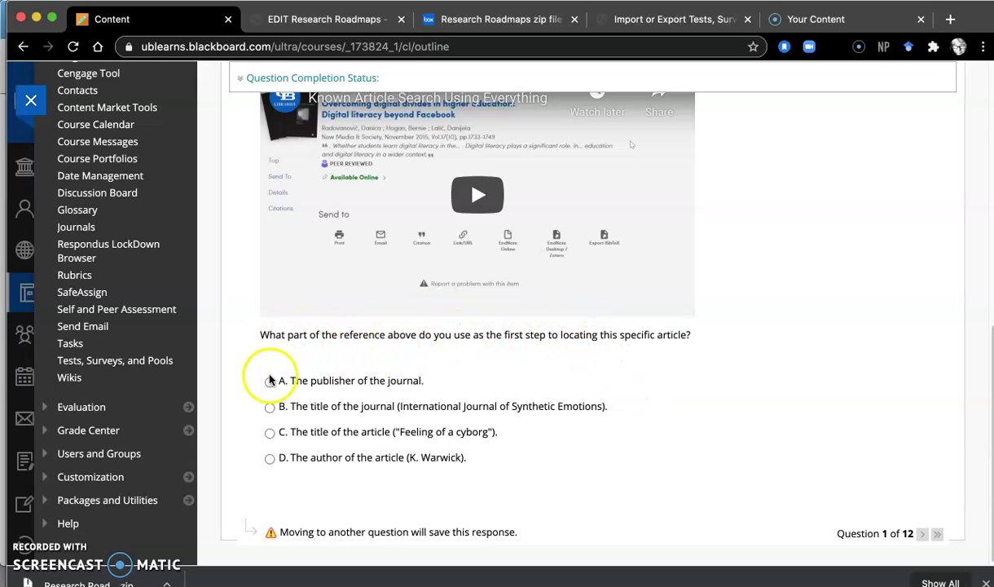
pyautogui.click(270, 433)
pyautogui.scroll(5, 755, 407)
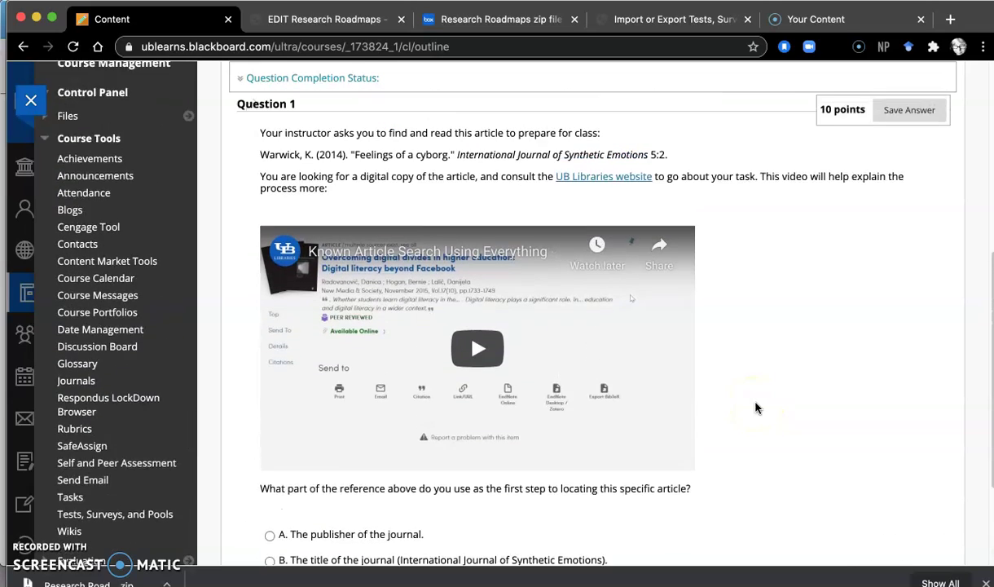
pyautogui.click(906, 171)
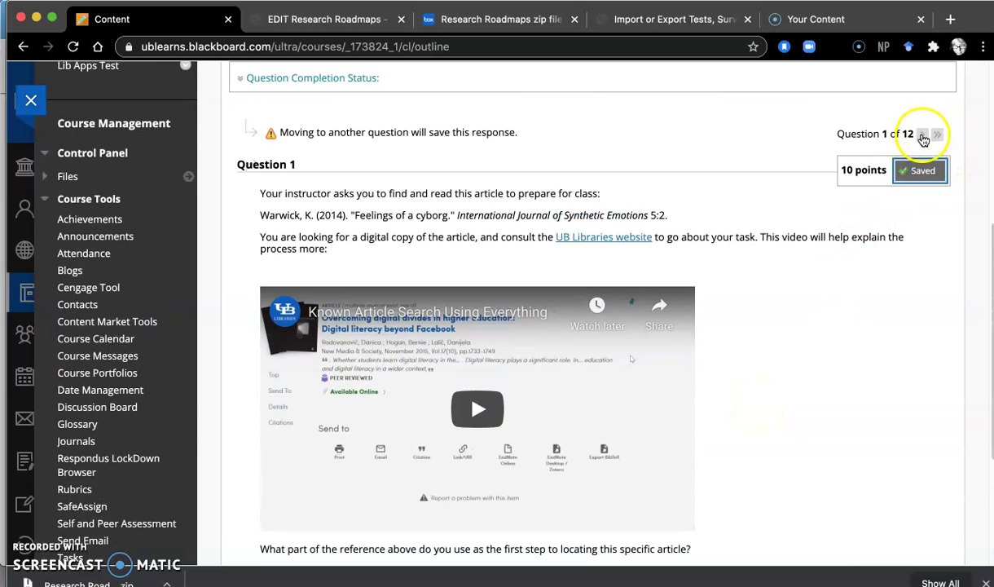
# - Advance to Question 2 and review its research topic, embedded video and keyword search choices
pyautogui.click(923, 137)
pyautogui.scroll(-3, 795, 291)
pyautogui.scroll(-3, 794, 290)
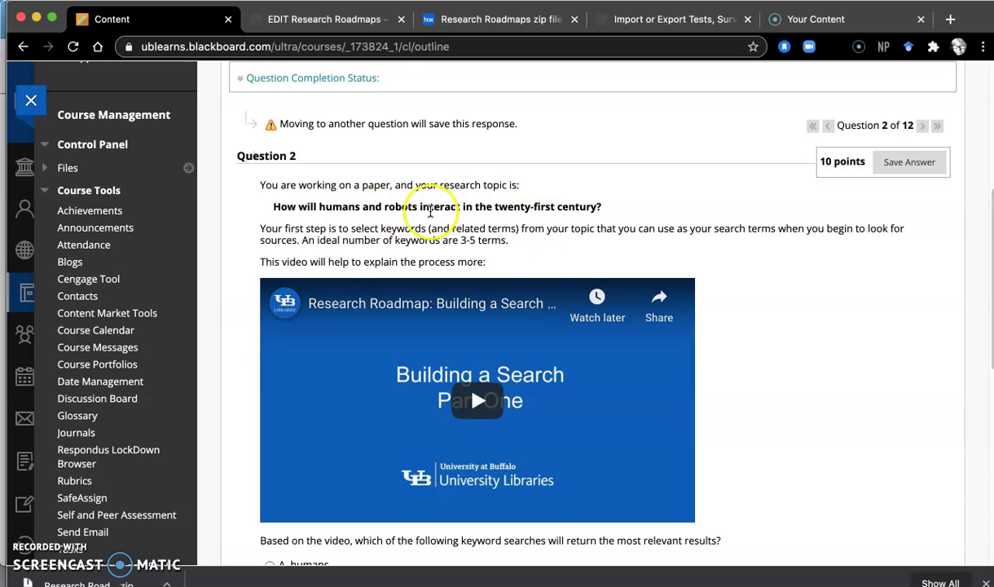
pyautogui.scroll(-1, 457, 253)
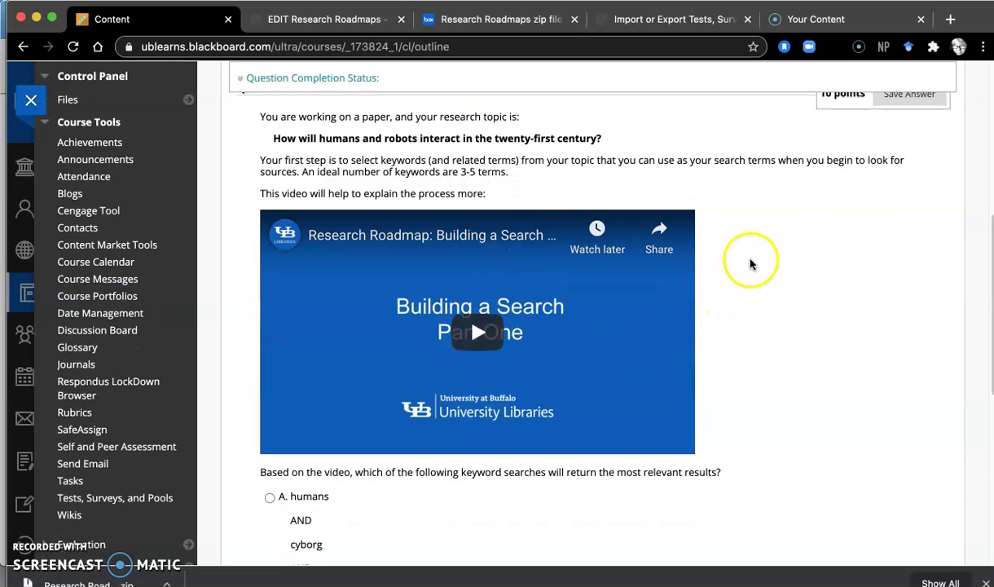
pyautogui.scroll(-5, 764, 263)
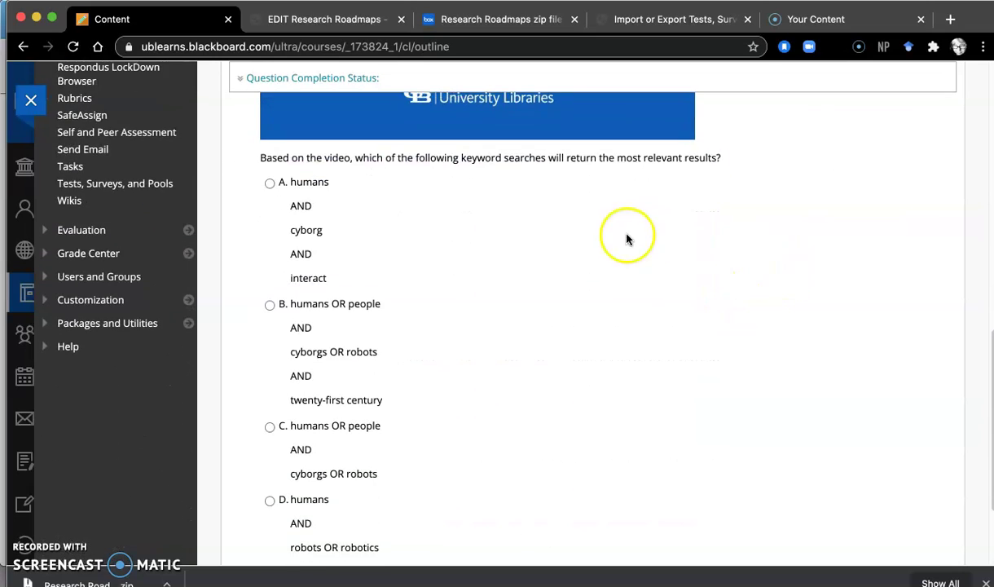
pyautogui.scroll(7, 724, 386)
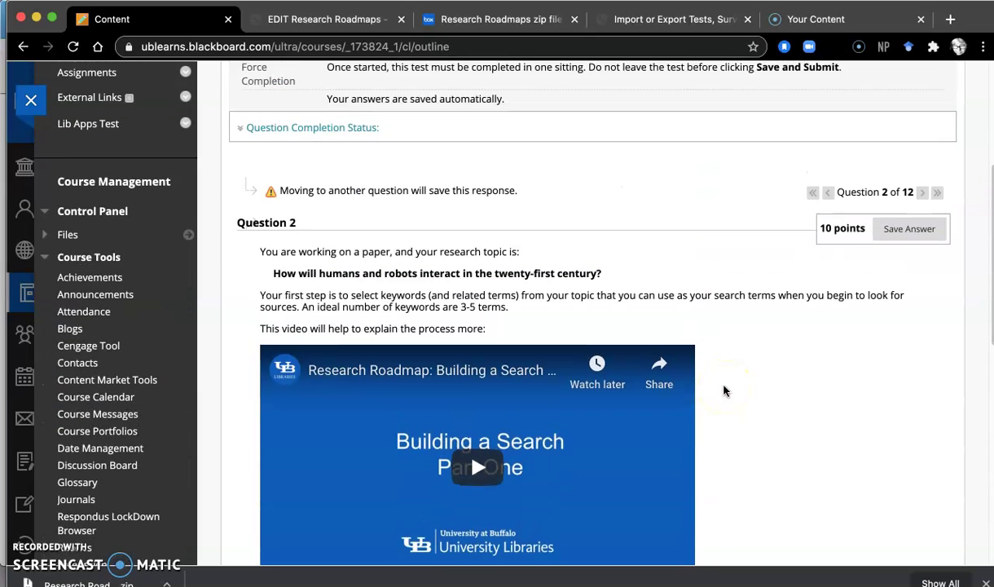
pyautogui.scroll(1, 723, 391)
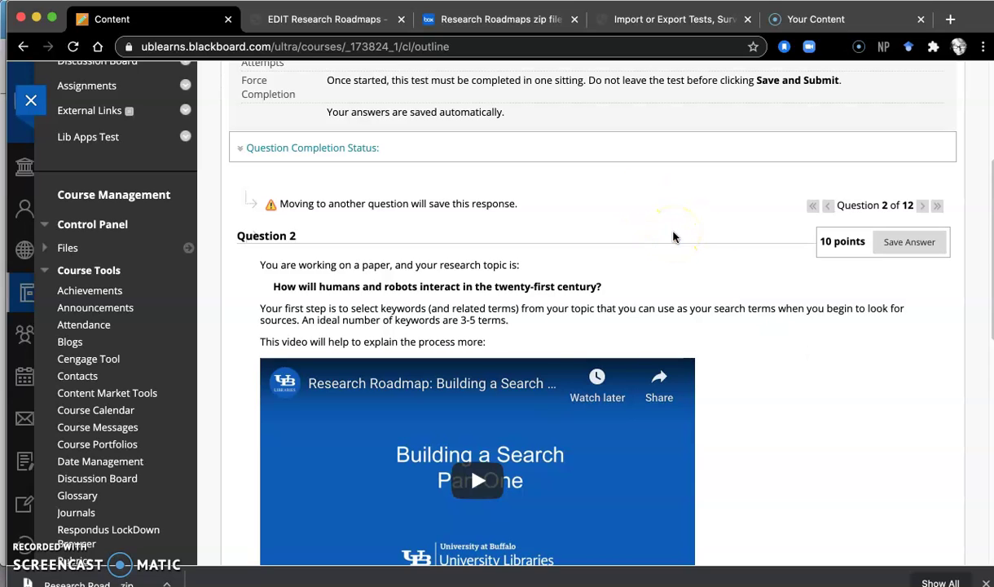
pyautogui.scroll(1, 673, 236)
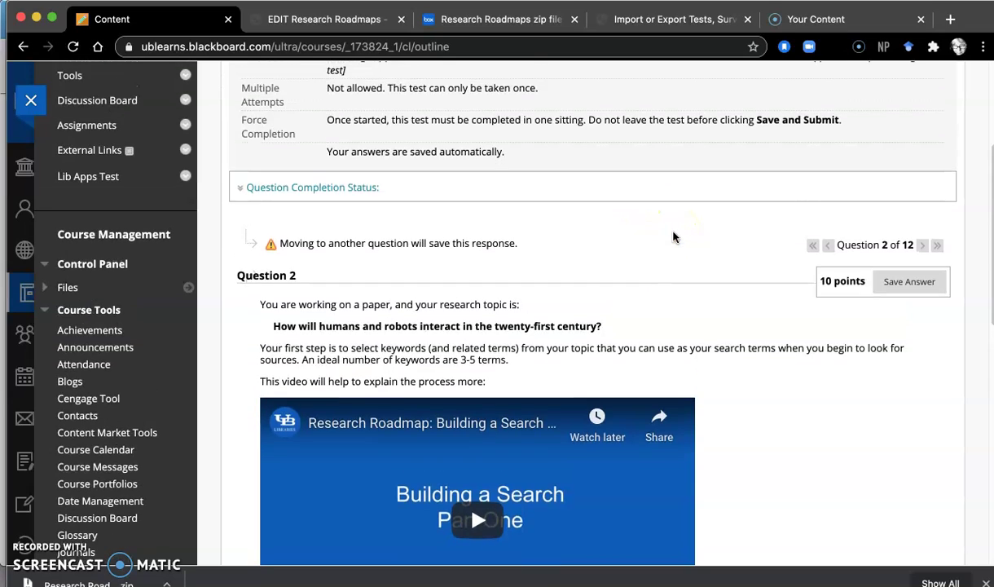